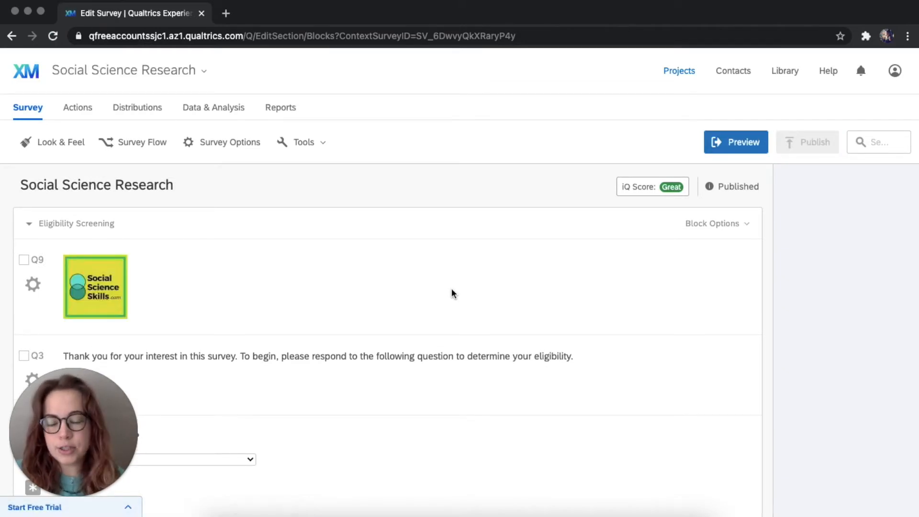
- Add a new question block between the Eligibility Screening block and the Default Question Block
scroll(452, 289, down, 4)
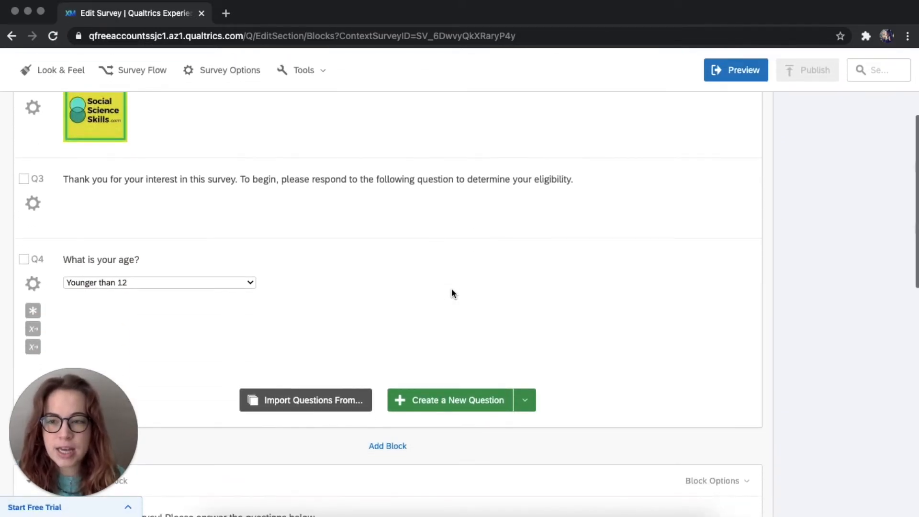
scroll(452, 289, down, 2)
scroll(452, 293, up, 3)
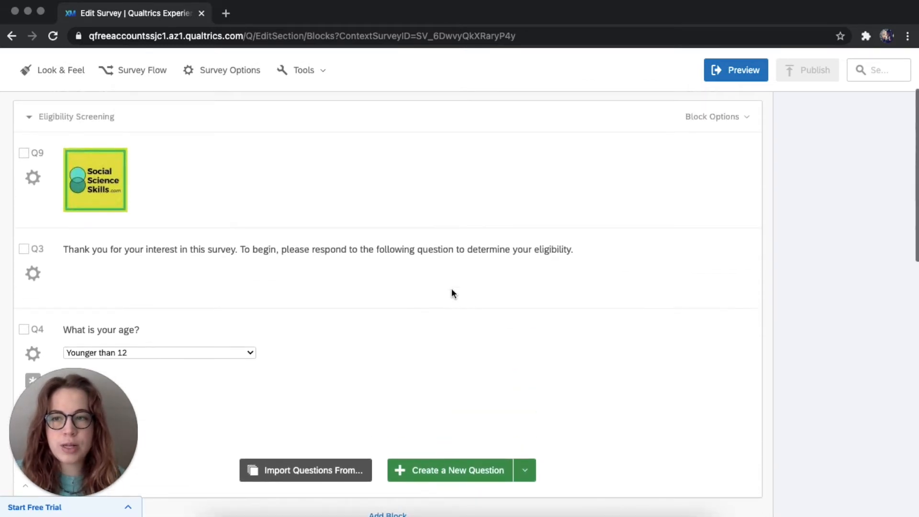
scroll(452, 290, down, 7)
scroll(452, 293, down, 1)
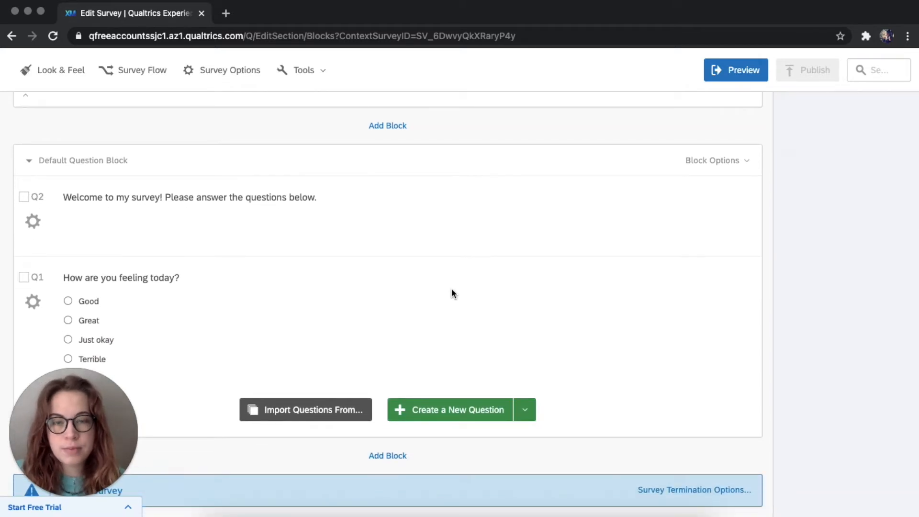
scroll(451, 294, up, 2)
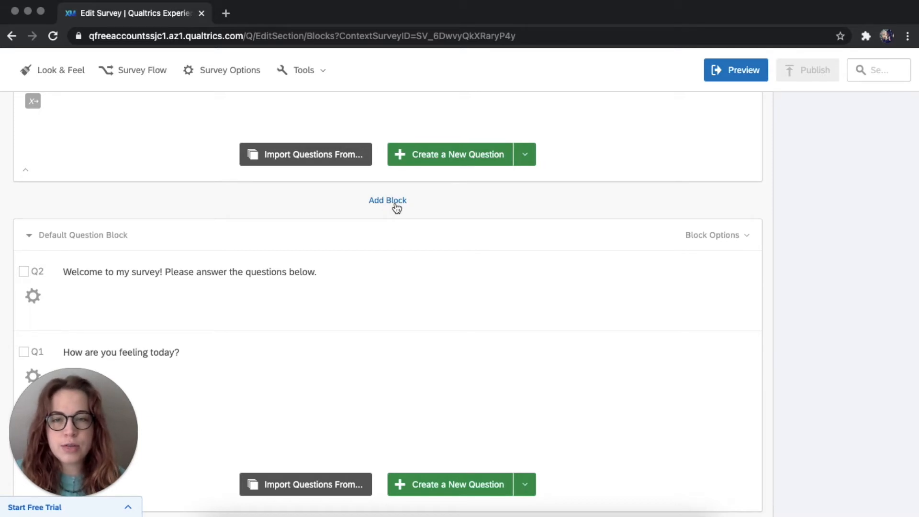
click(394, 201)
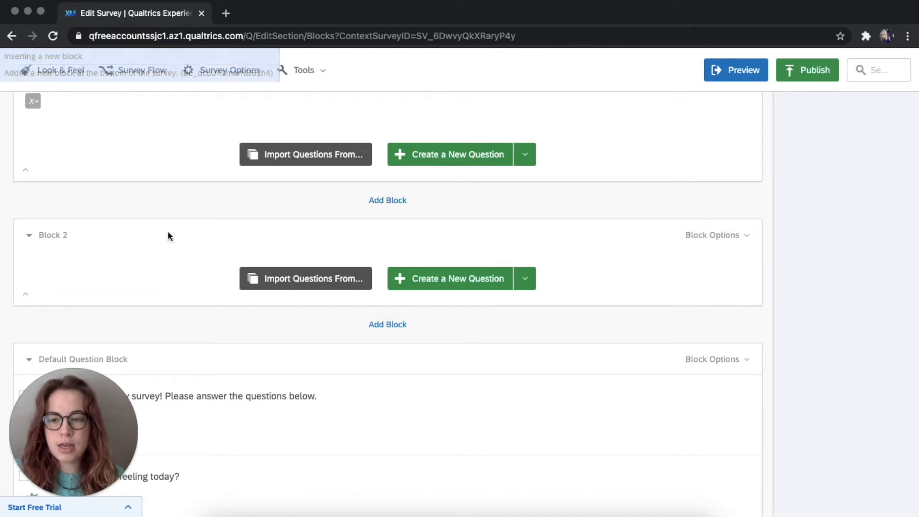
- Rename the new empty block as "Beverage Questions"
click(52, 237)
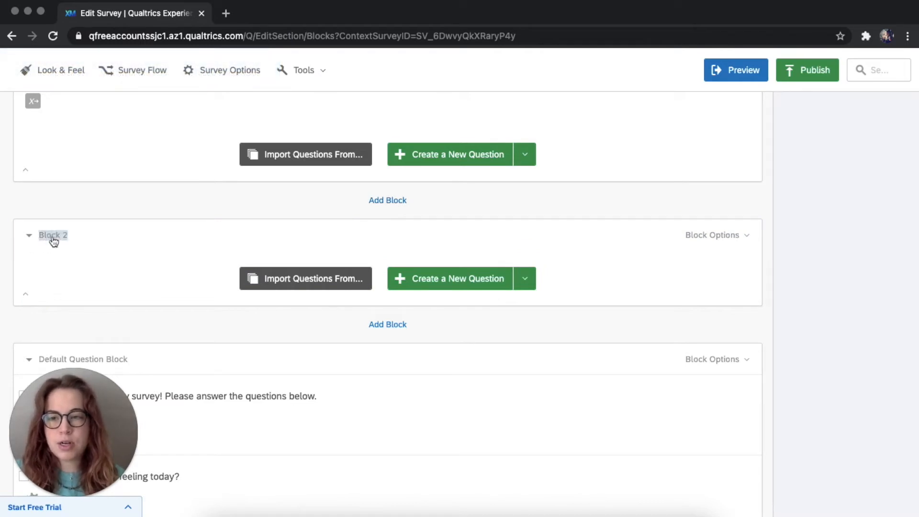
click(53, 236)
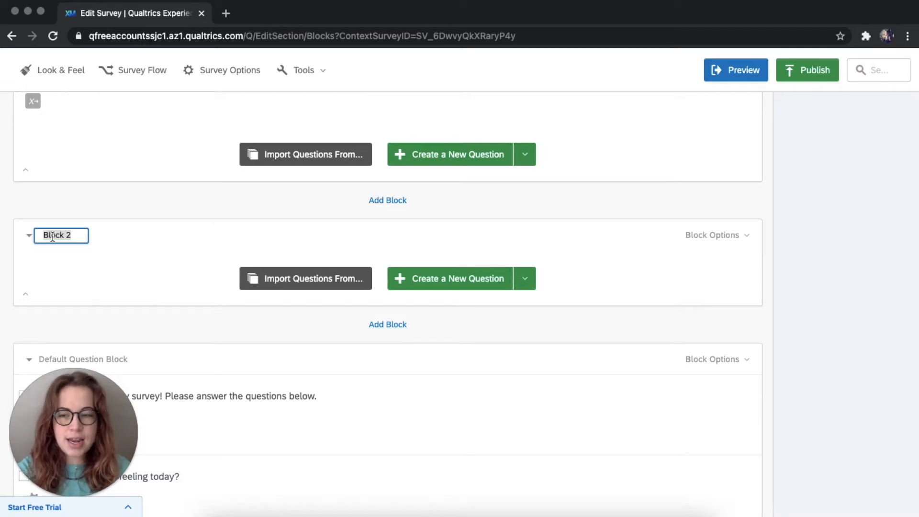
text(Bever)
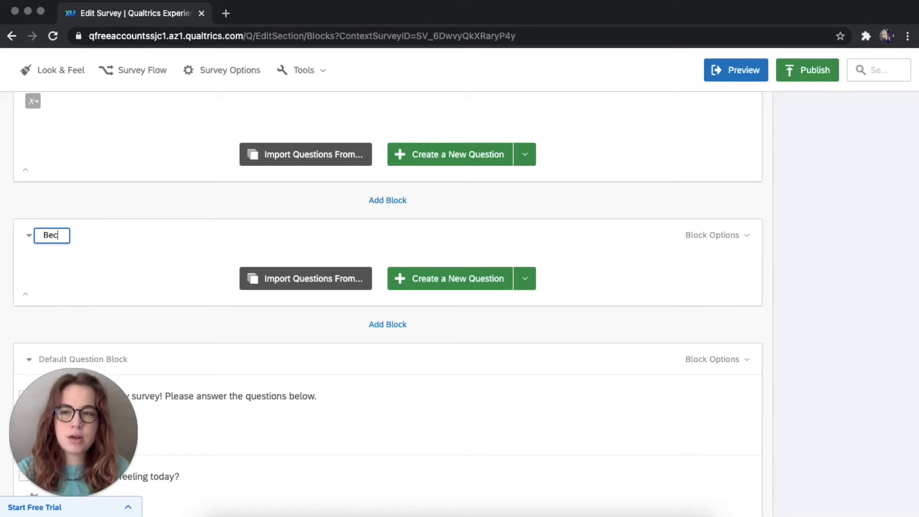
key(BackSpace)
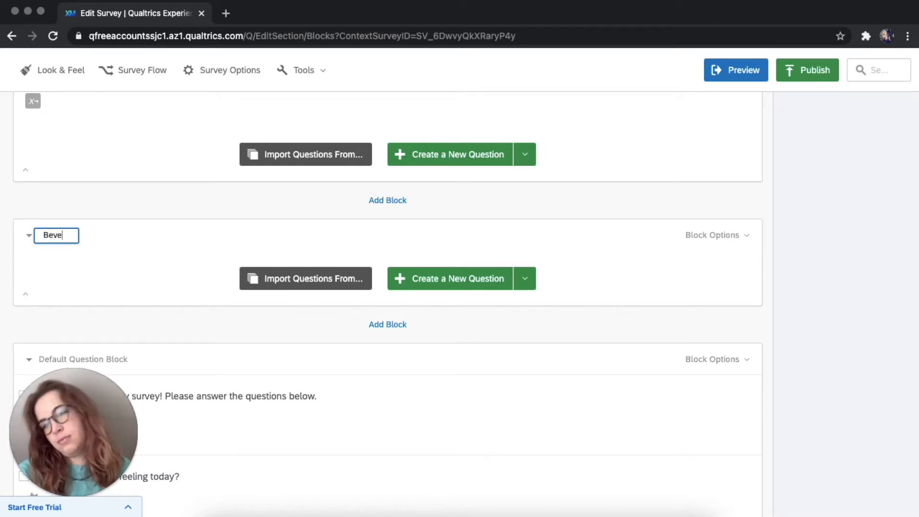
text(age Q)
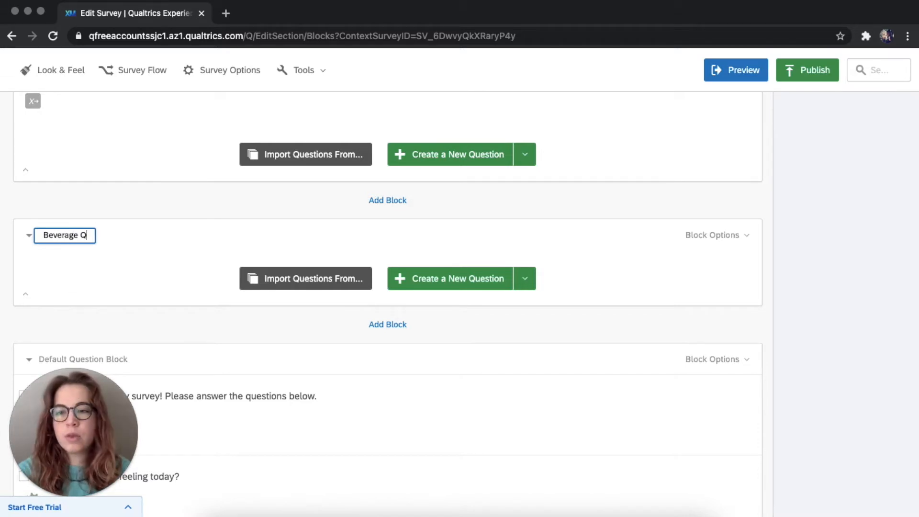
text(uestions)
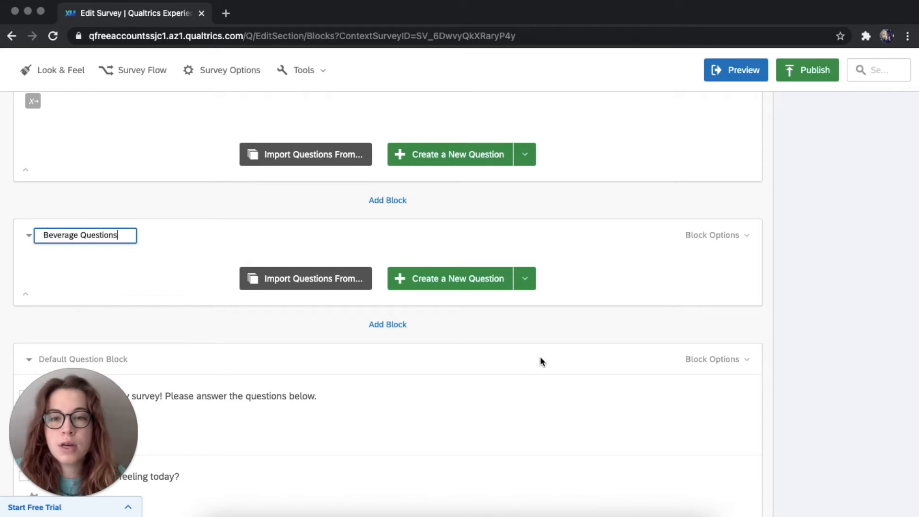
scroll(566, 340, up, 3)
scroll(566, 340, up, 5)
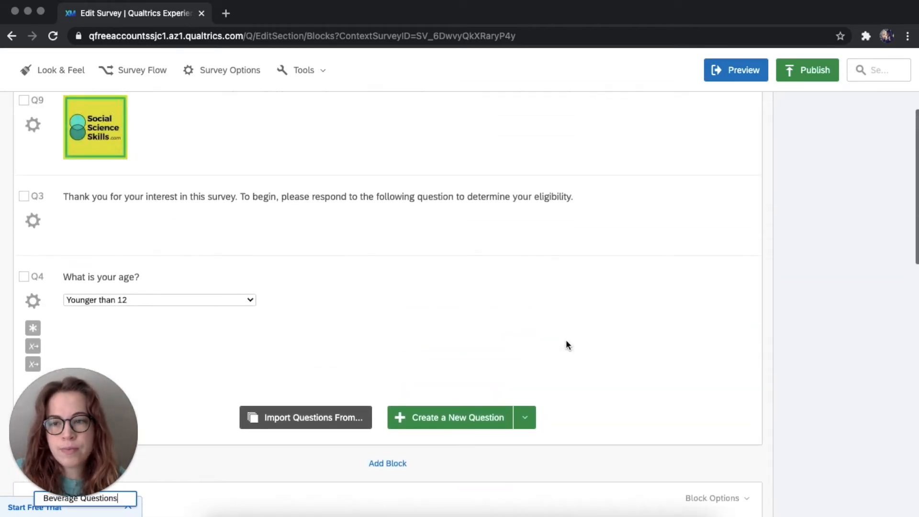
scroll(568, 346, down, 4)
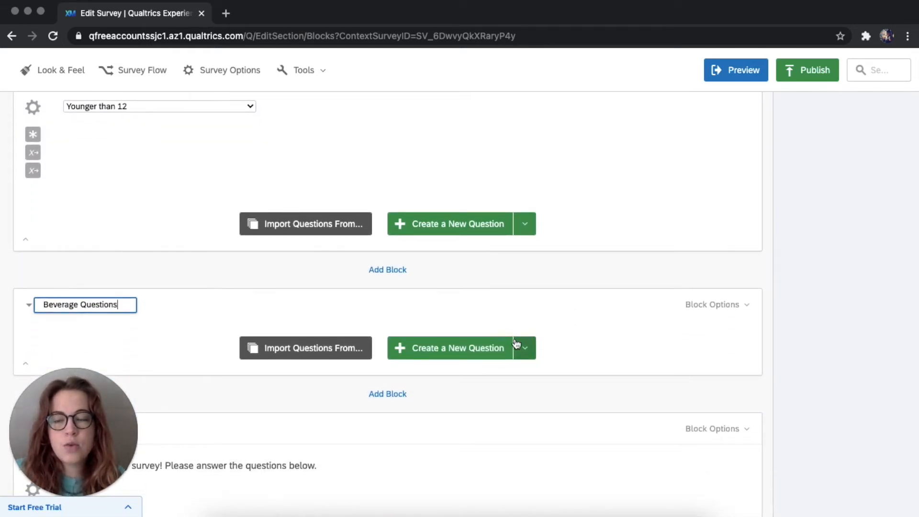
scroll(515, 342, down, 1)
scroll(515, 343, down, 2)
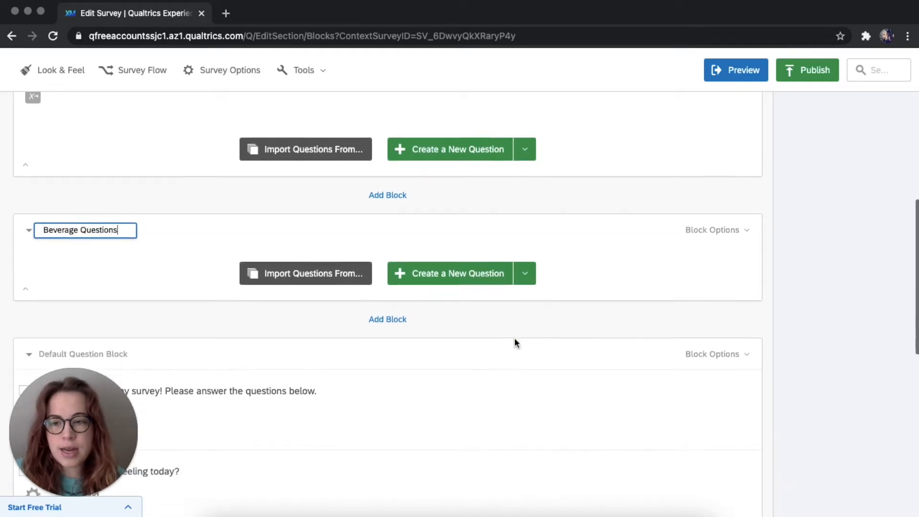
click(516, 321)
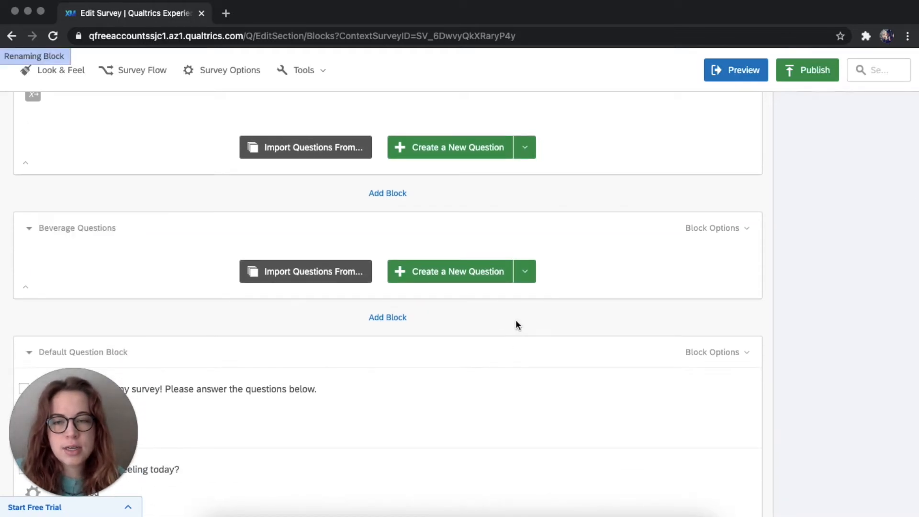
- Create a multiple choice question in the Beverage Questions block with the text "Do you consume any of the following beverages?"
click(522, 278)
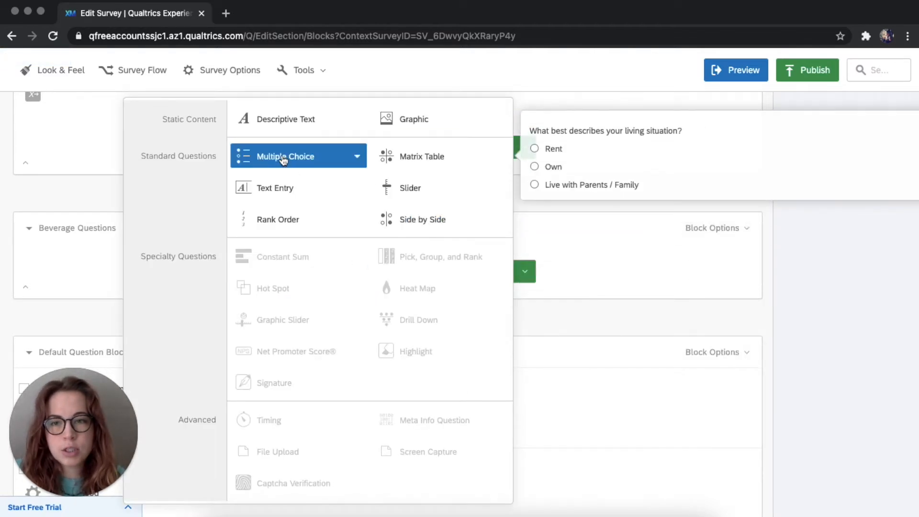
click(284, 161)
click(150, 265)
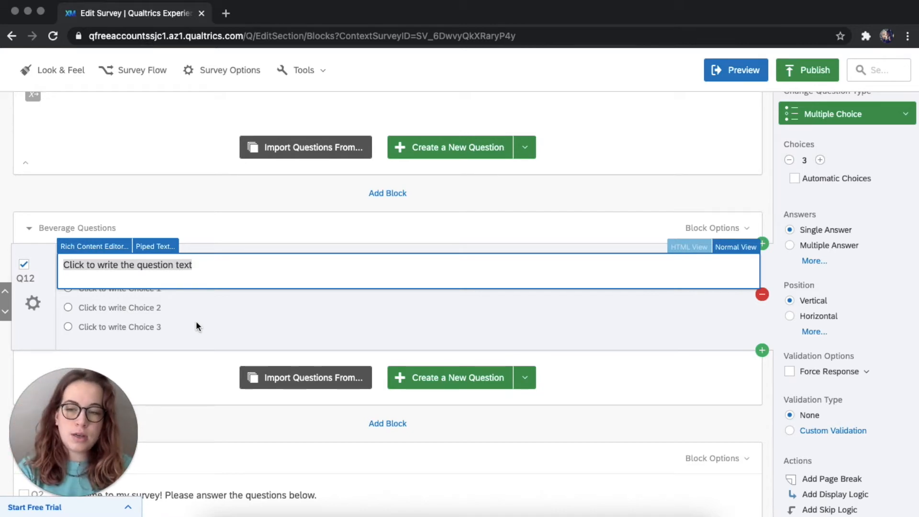
text(D)
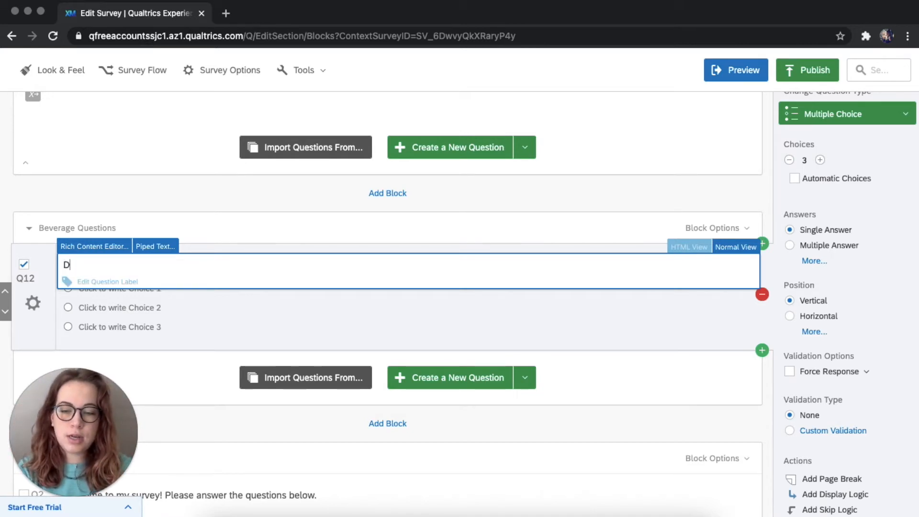
text(o you drin)
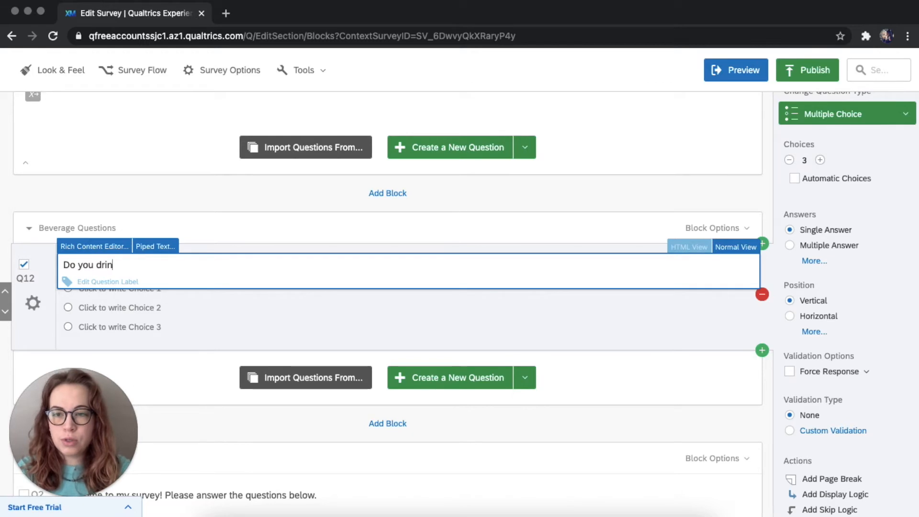
text(k any)
key(BackSpace)
key(BackSpace)
key(BackSpace)
key(BackSpace)
key(BackSpace)
key(BackSpace)
key(BackSpace)
key(BackSpace)
key(BackSpace)
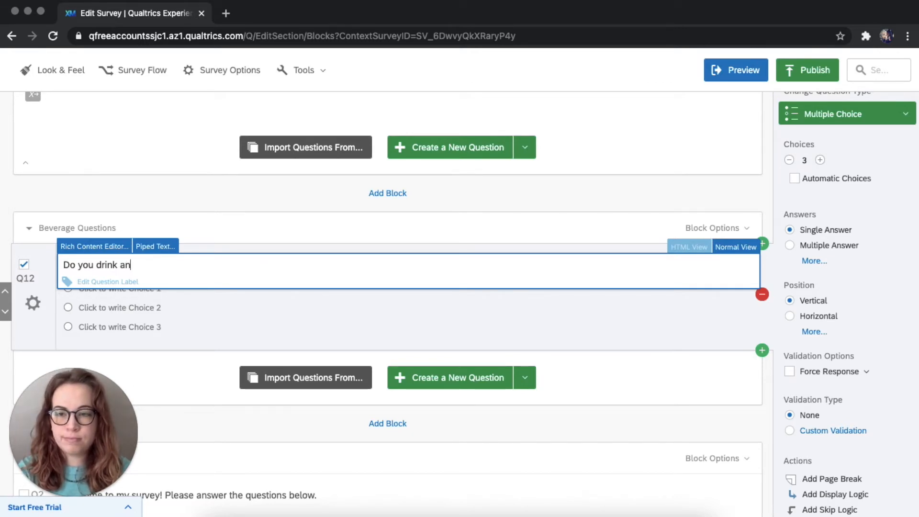
text(consume)
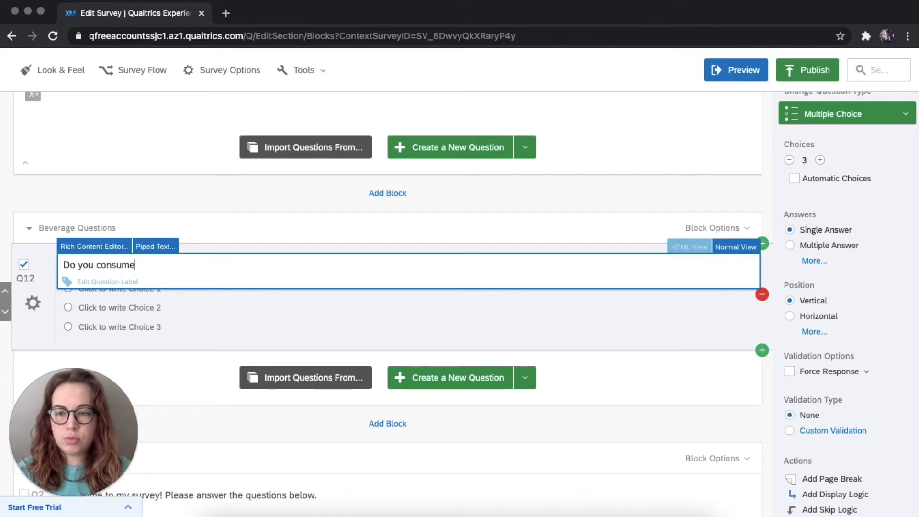
text( any of the fol)
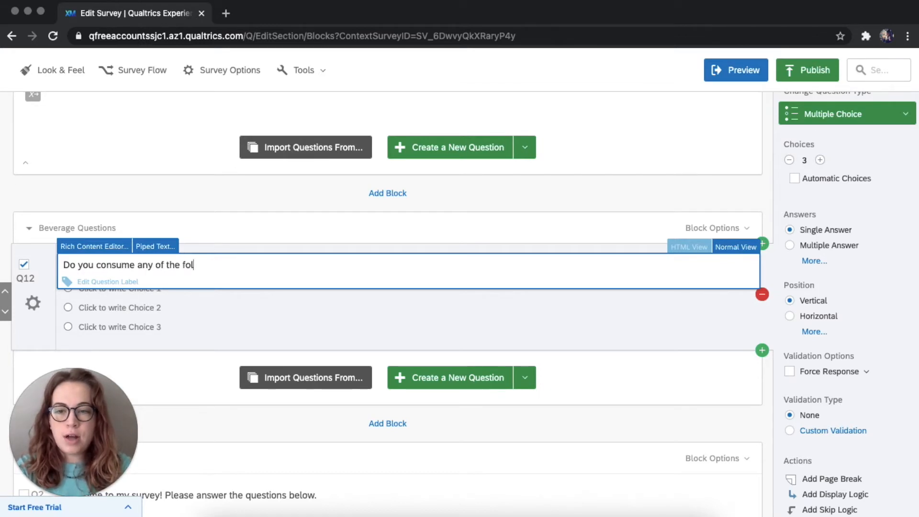
text(lowing beverages?)
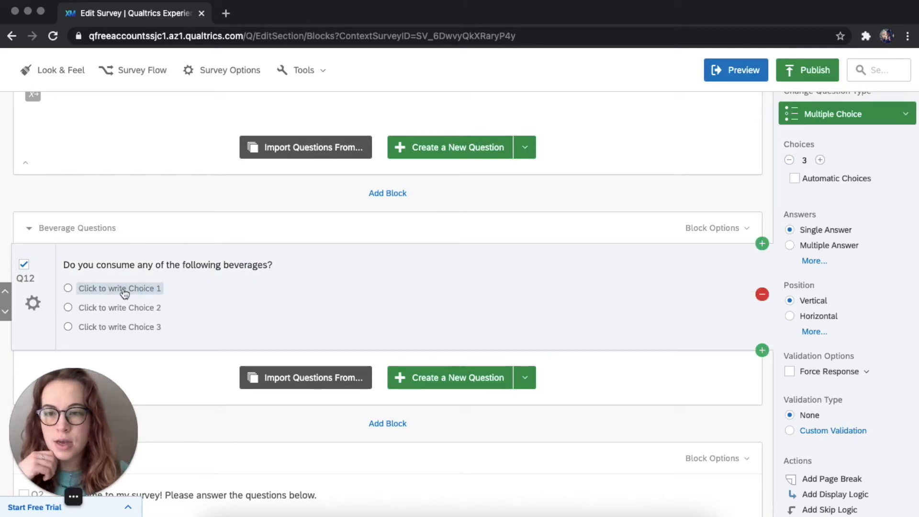
- Fill in the beverage question's answer choices as Coffee, Tea and Both, and add a fourth choice, Neither
click(123, 288)
text(Coffe)
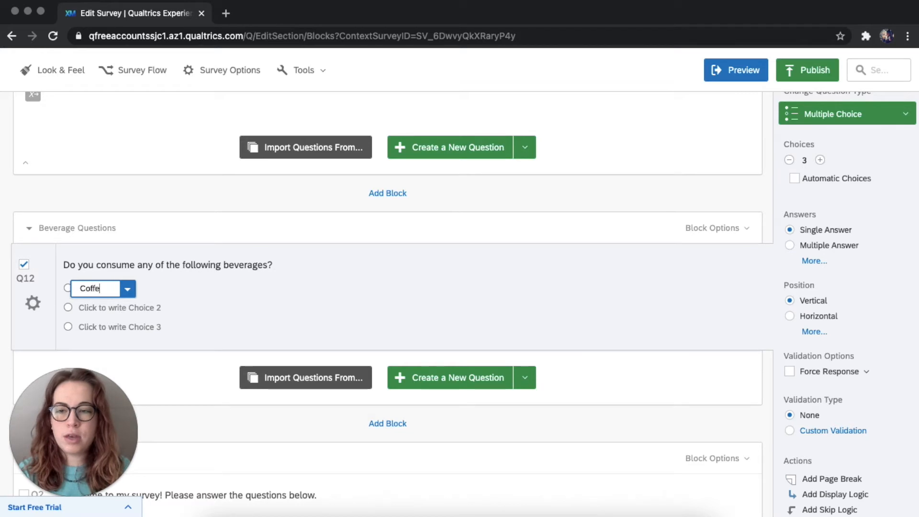
key(Return)
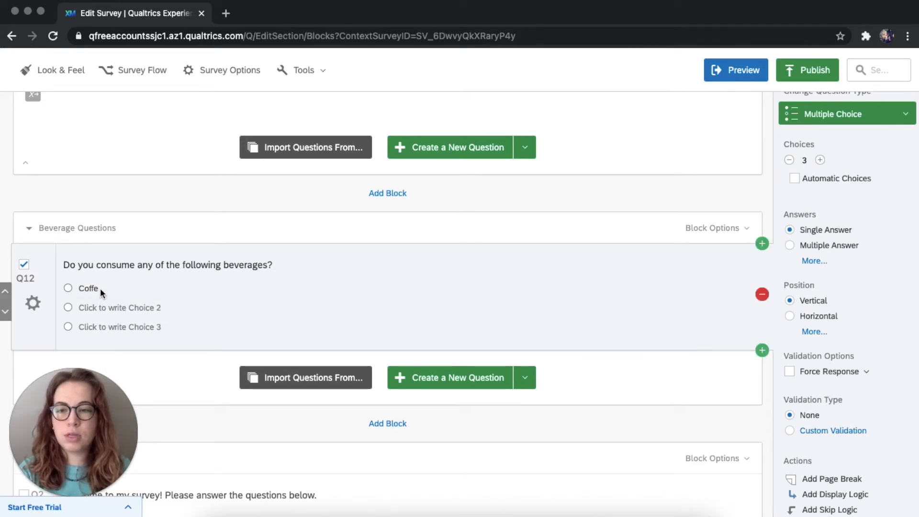
click(99, 288)
text(e)
key(Return)
text(Tea)
key(Return)
text(Both)
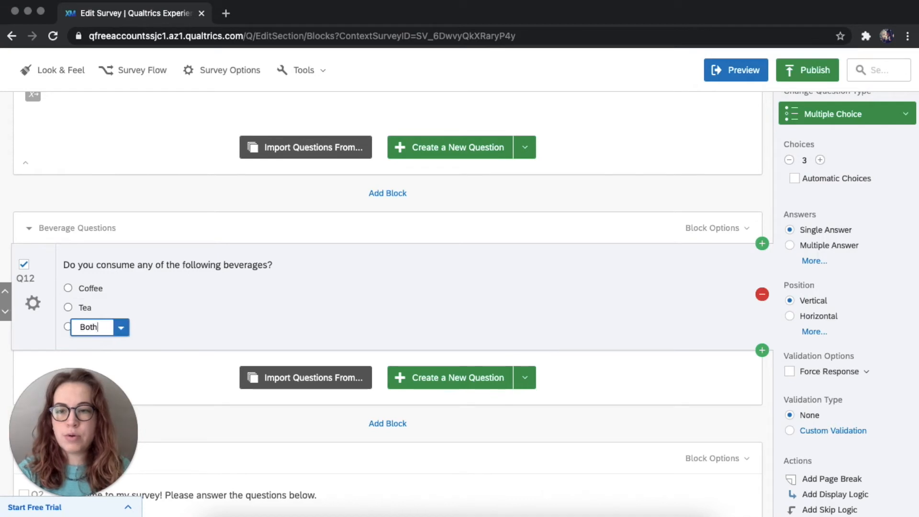
key(Return)
text(Nei)
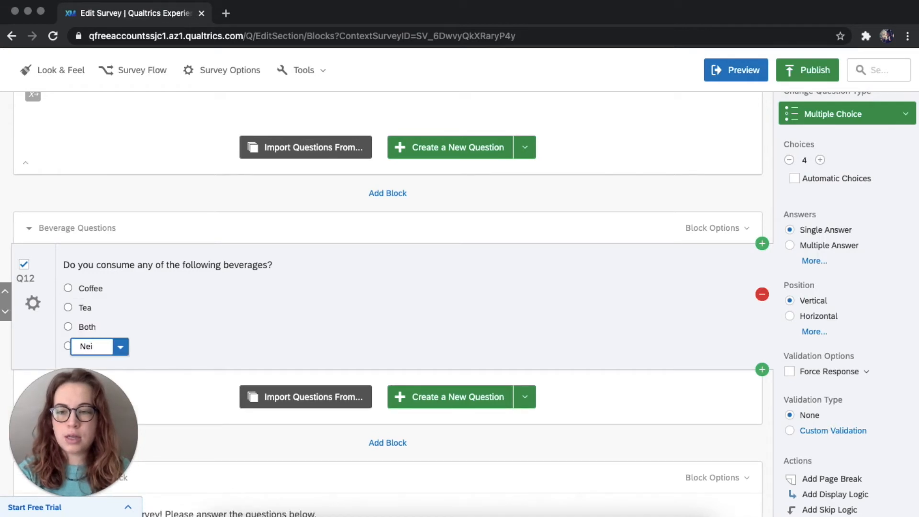
text(ther)
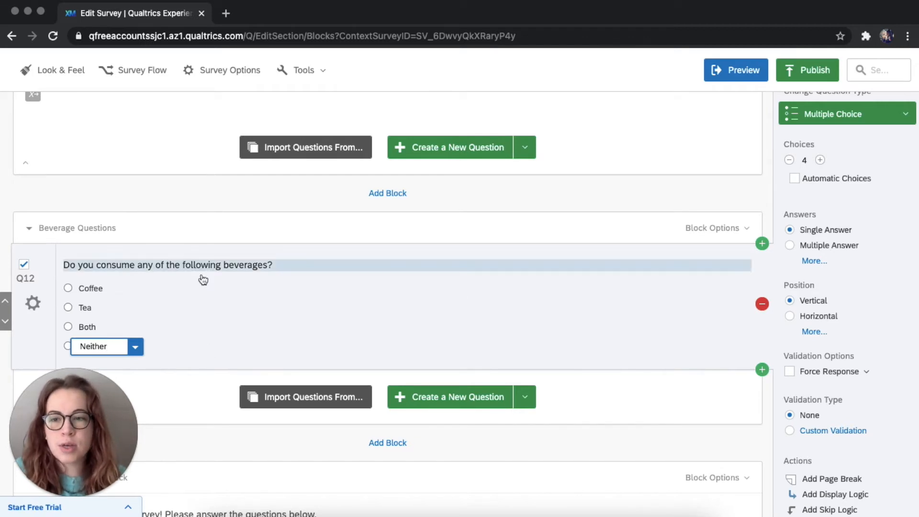
click(203, 317)
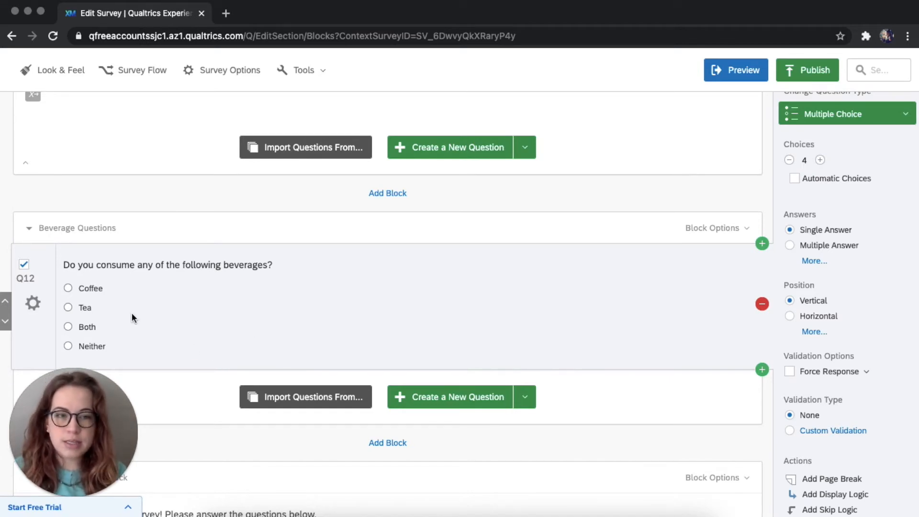
- Add a second multiple choice question to the Beverage Questions block with the text "How often do you drink coffee?"
scroll(131, 317, down, 1)
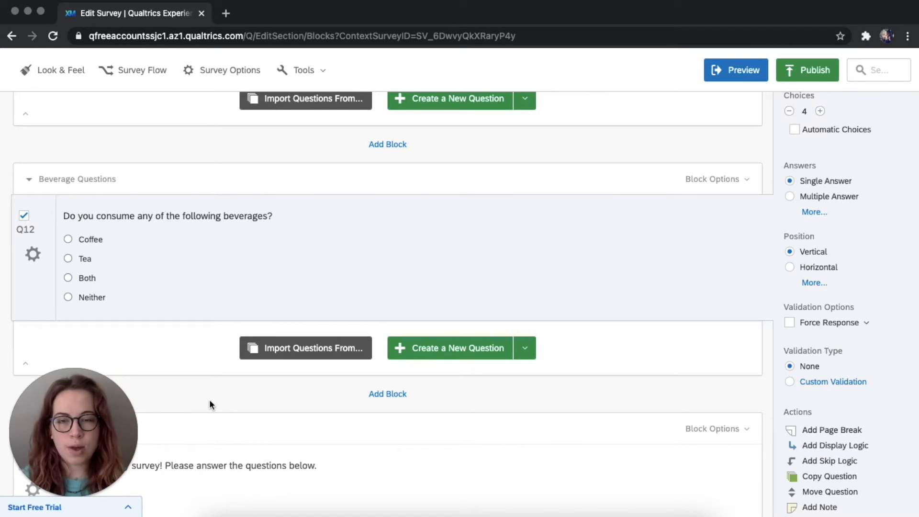
click(527, 347)
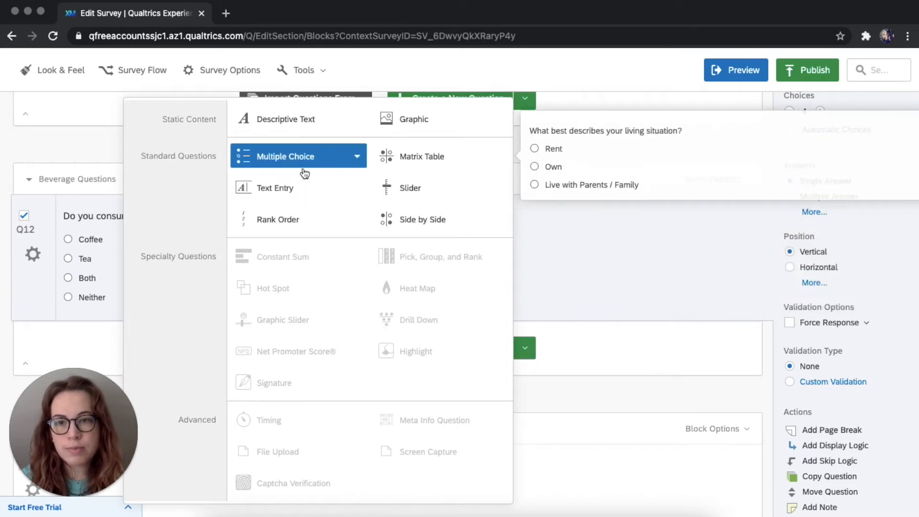
click(303, 167)
scroll(242, 406, down, 2)
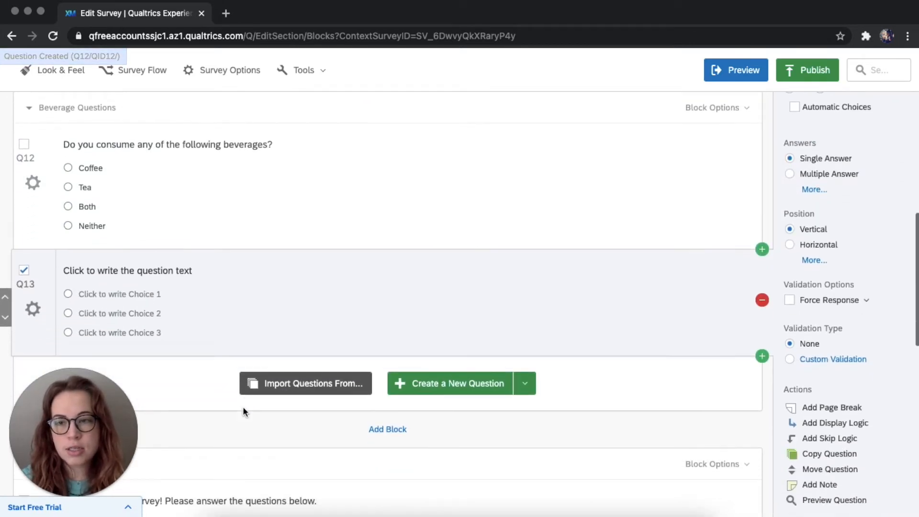
click(167, 272)
text(H)
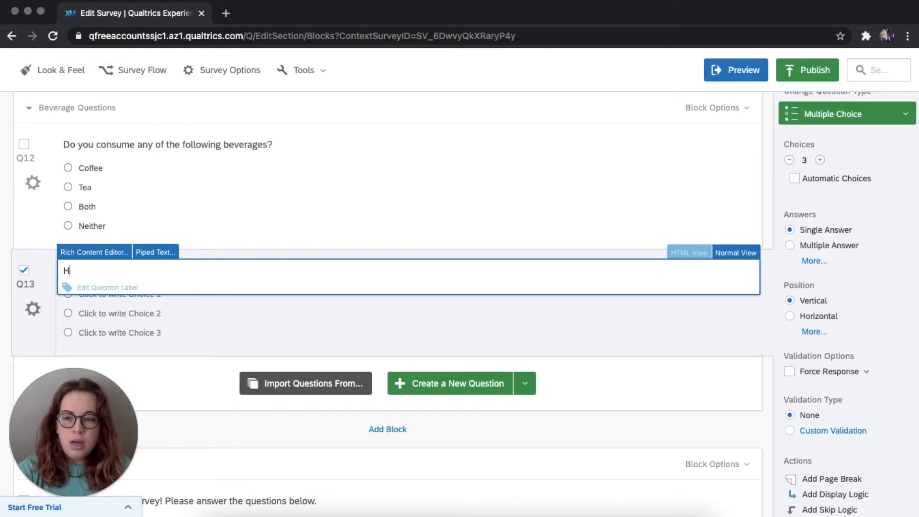
text(ow o)
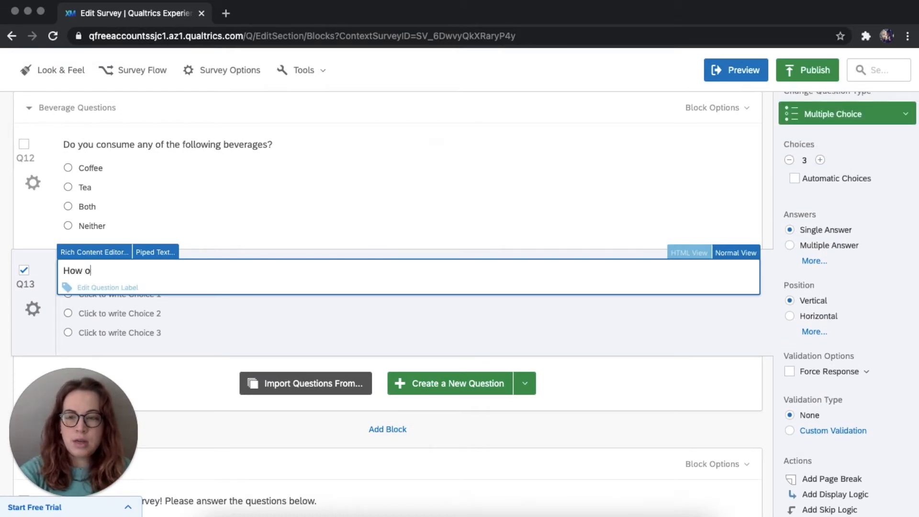
text(ften do y)
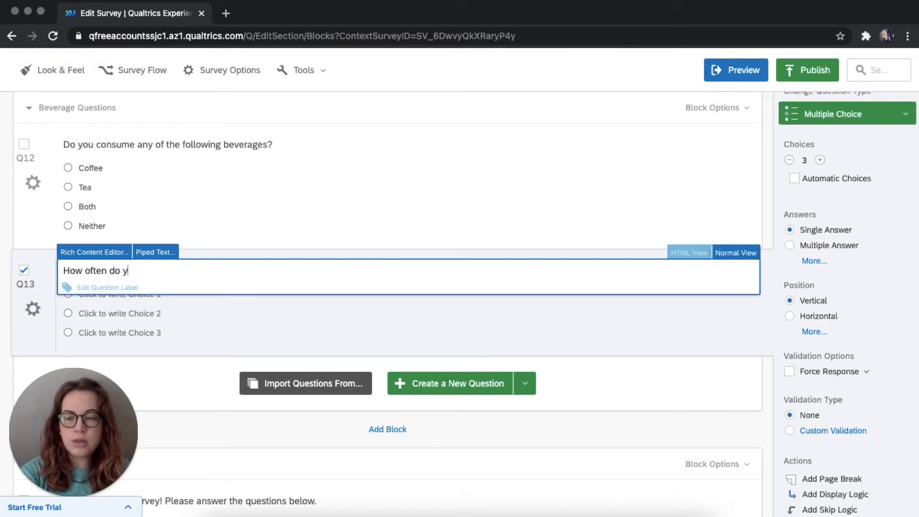
text(ou drink c)
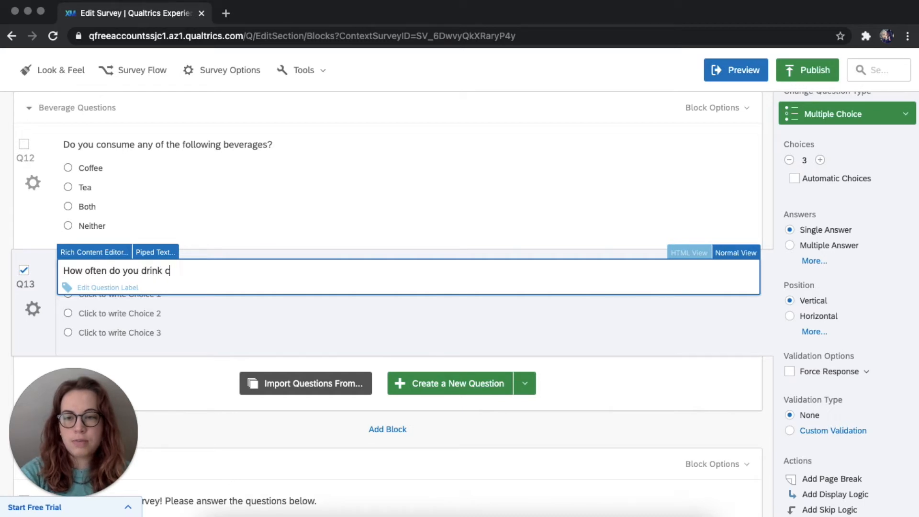
text(offee?)
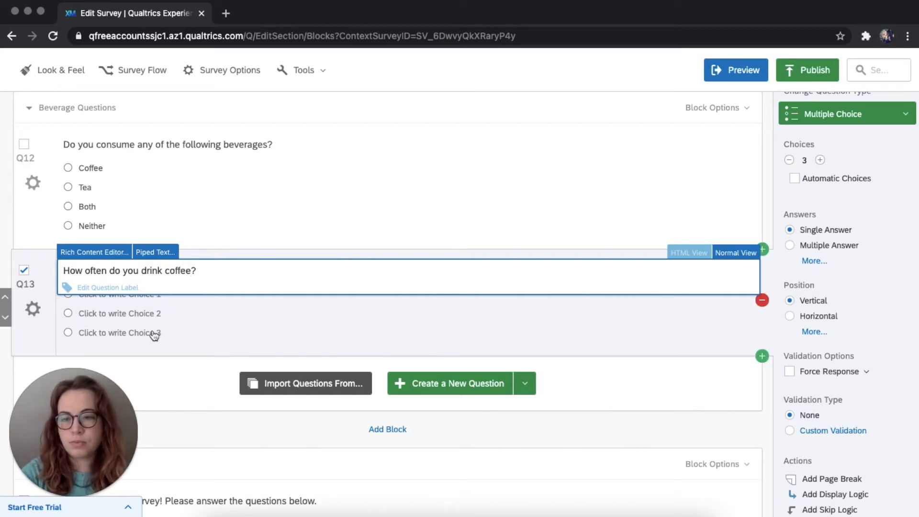
- Set the coffee question's first two answer choices to "7+ times per week" and "1-6 times per week"
click(196, 332)
scroll(196, 332, down, 1)
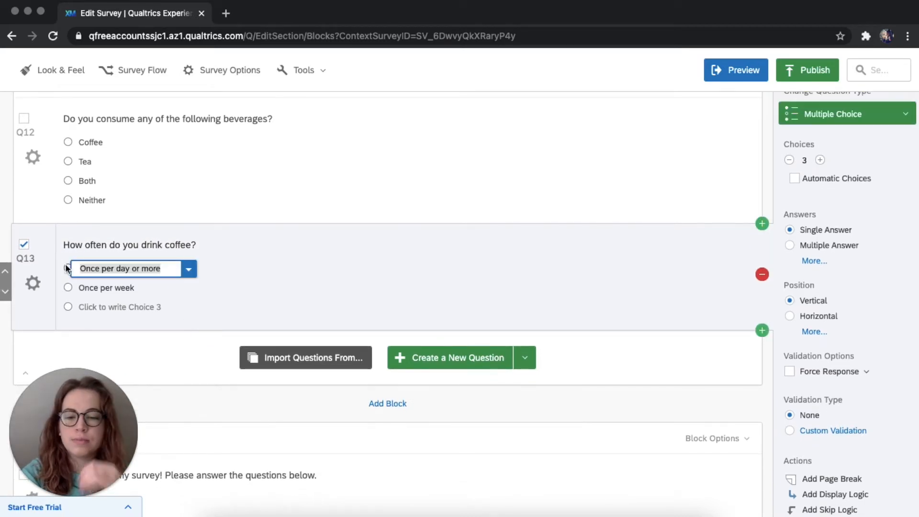
text(7+)
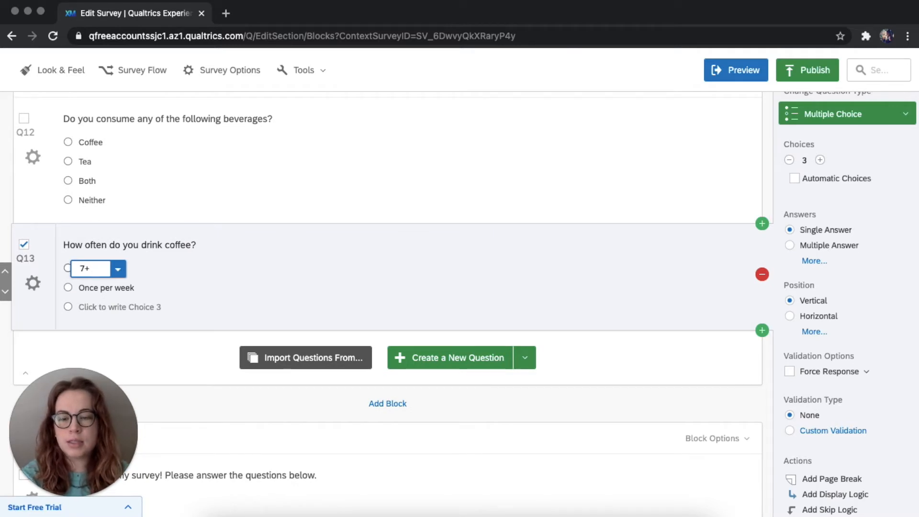
text( times per w)
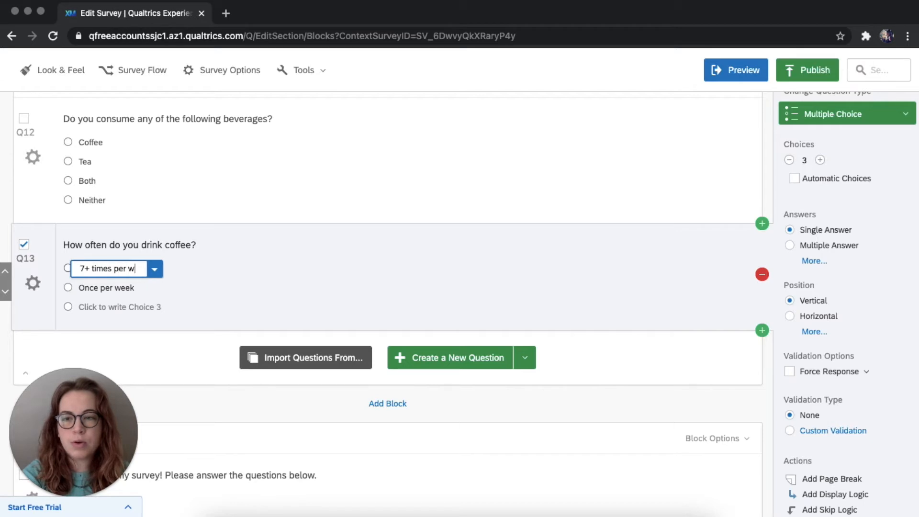
text(ek)
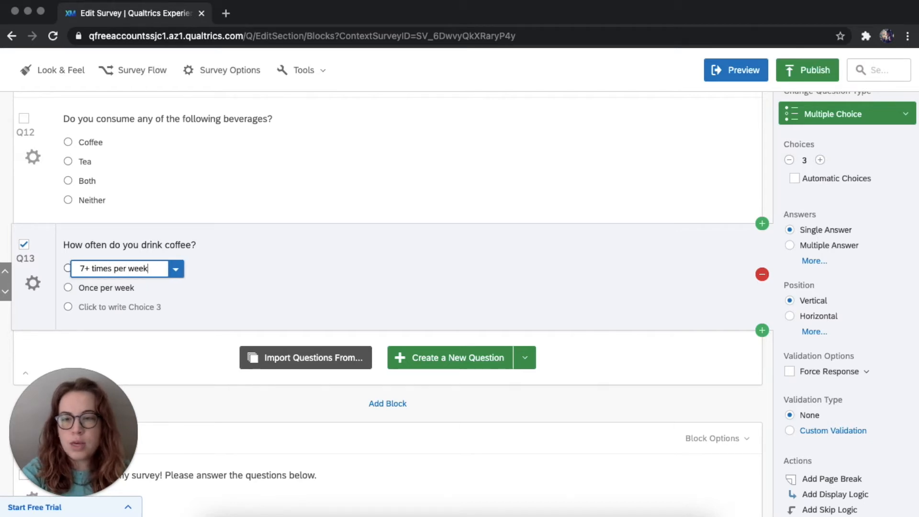
click(104, 285)
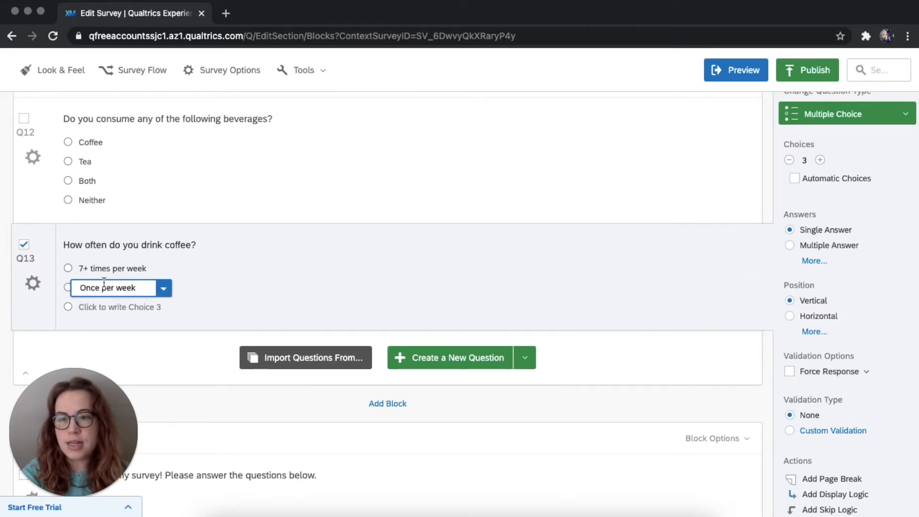
drag(137, 287, 59, 286)
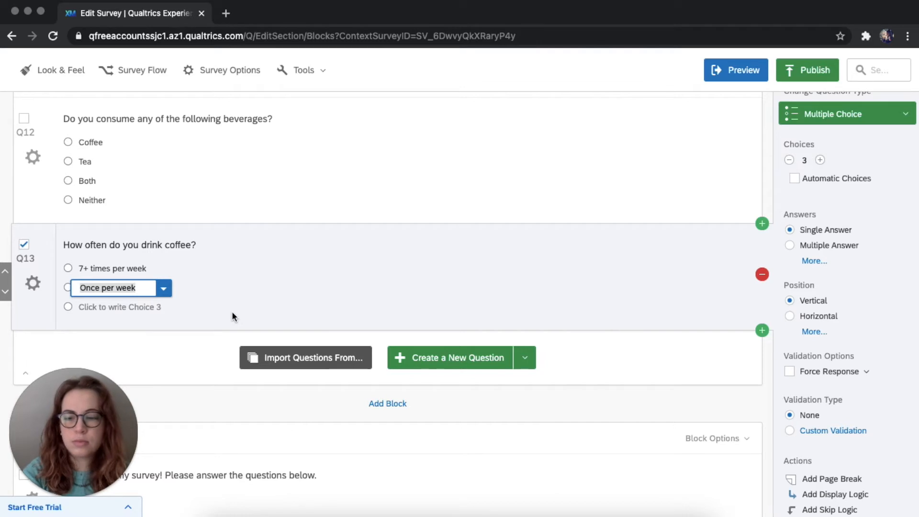
text(1-6 time)
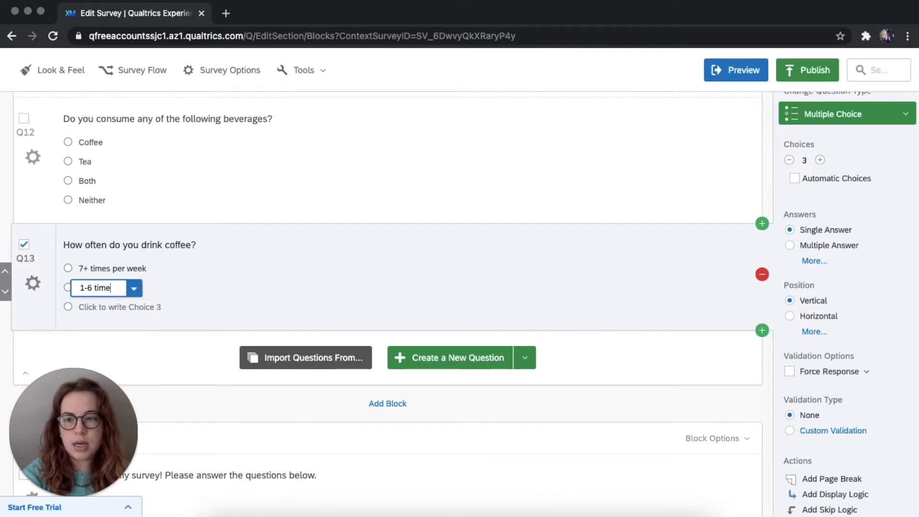
text(s per week)
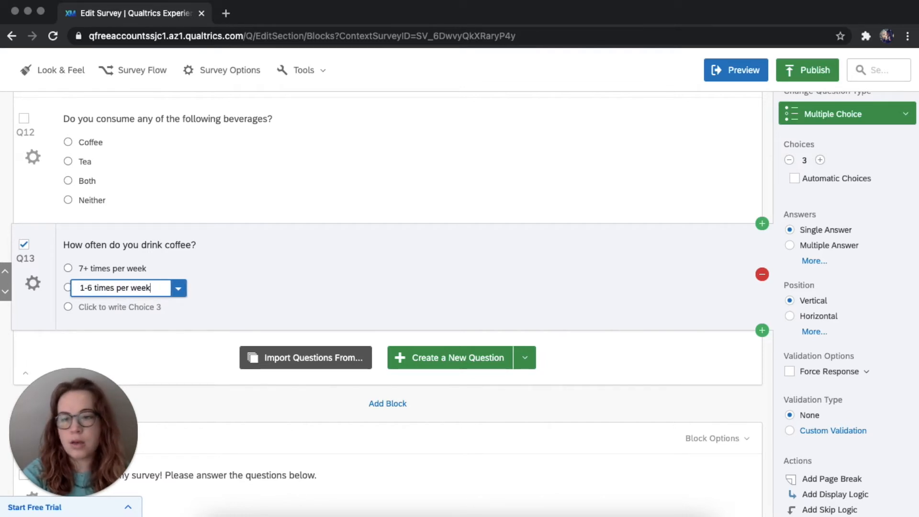
- Change the coffee question's first answer choice to ">6 times per week"
click(137, 308)
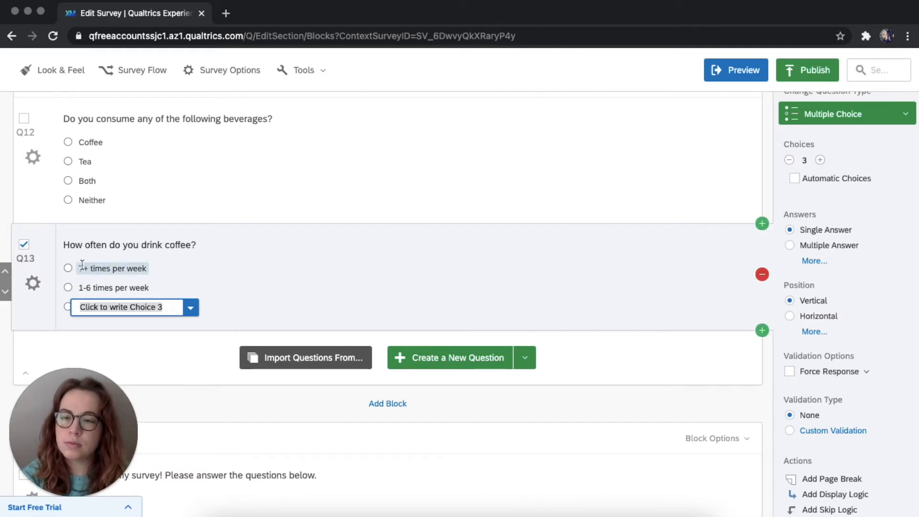
click(105, 269)
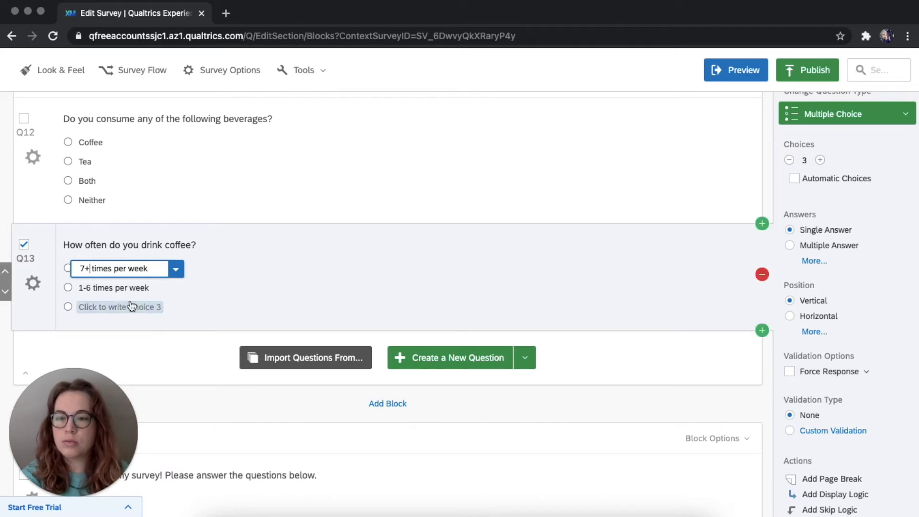
key(BackSpace)
key(BackSpace)
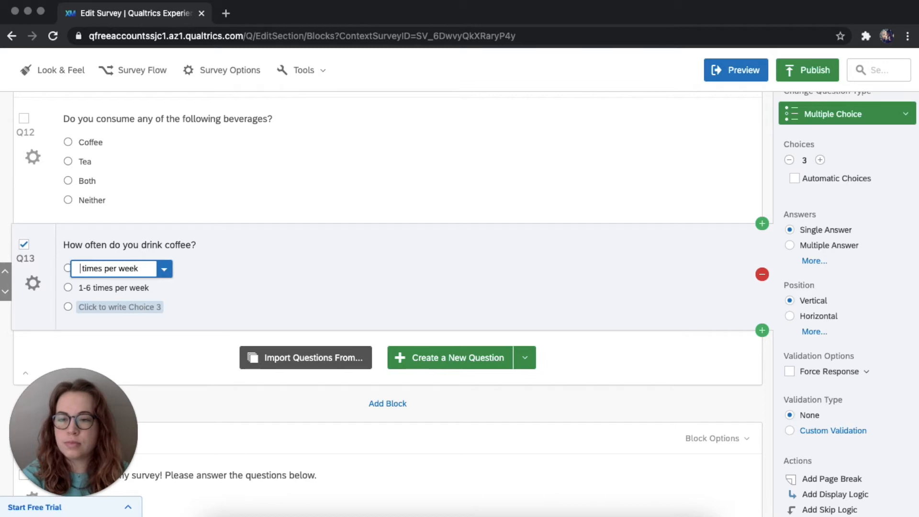
text(> )
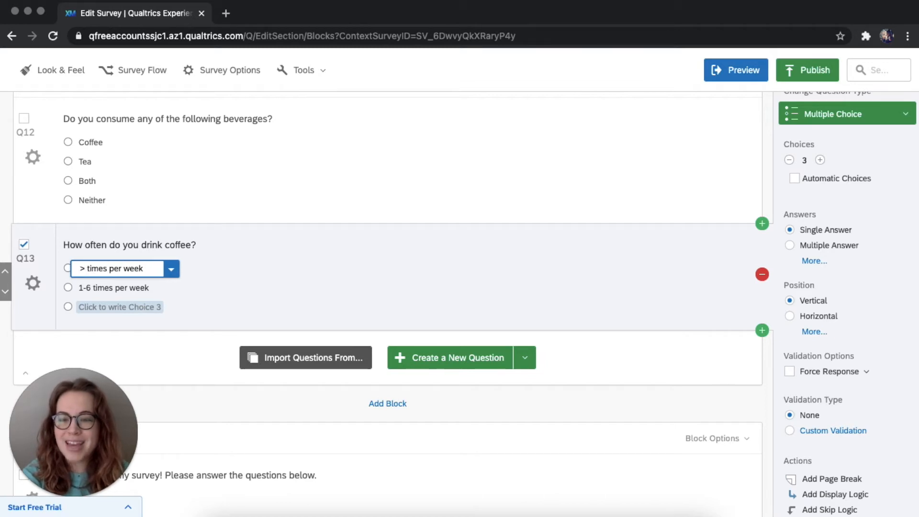
text(6)
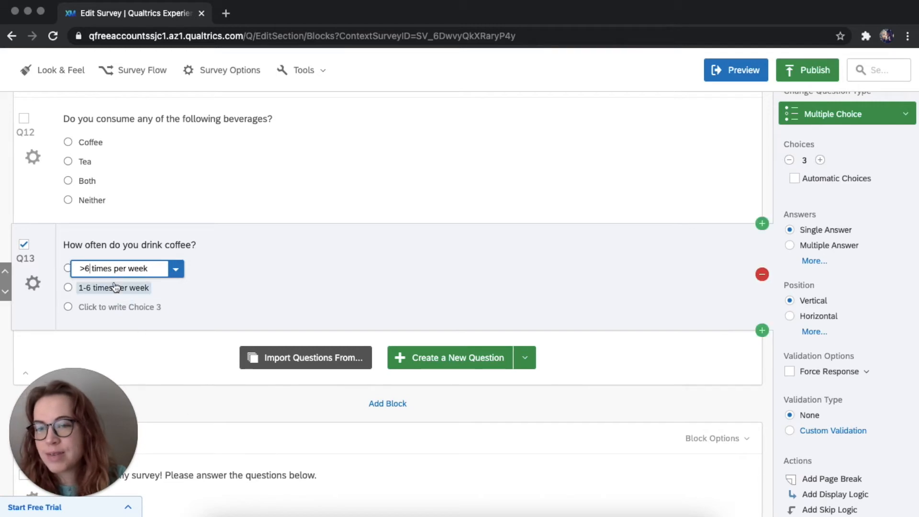
- Set the coffee question's third answer choice to "<1 times per week"
click(109, 306)
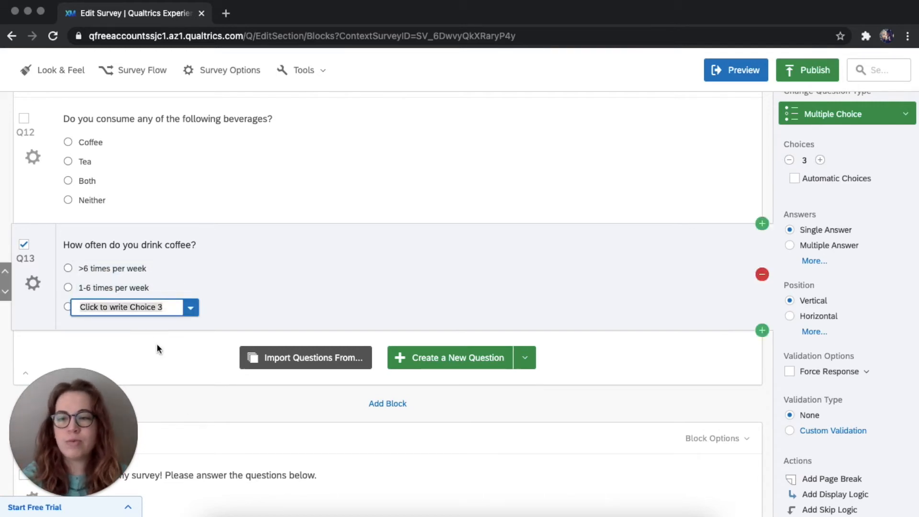
text(<)
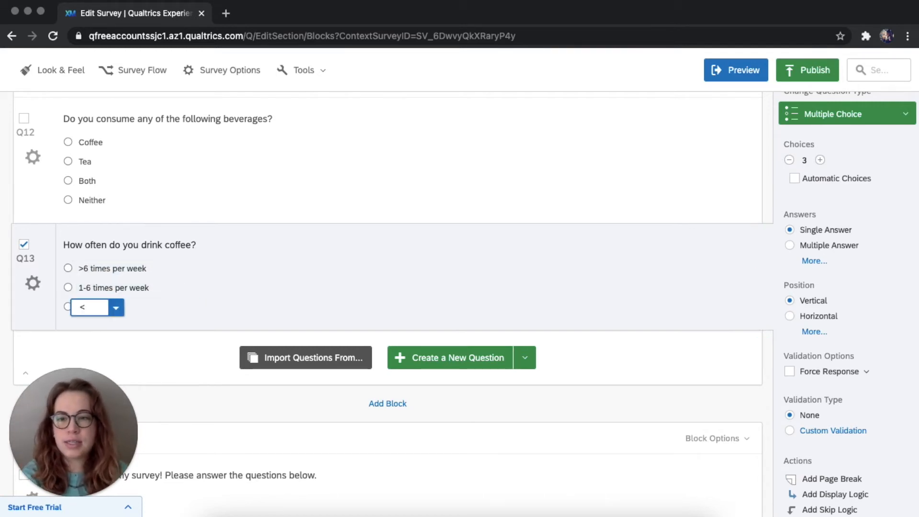
text(1 times per week)
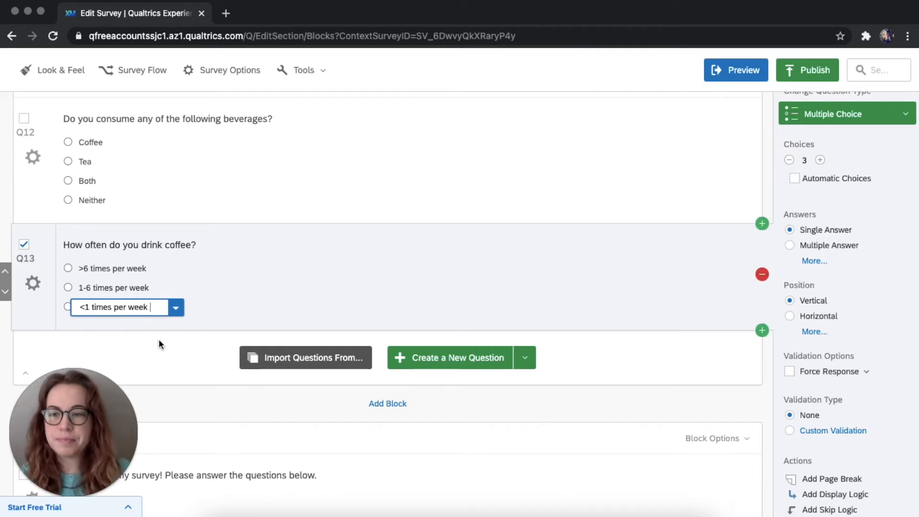
click(168, 366)
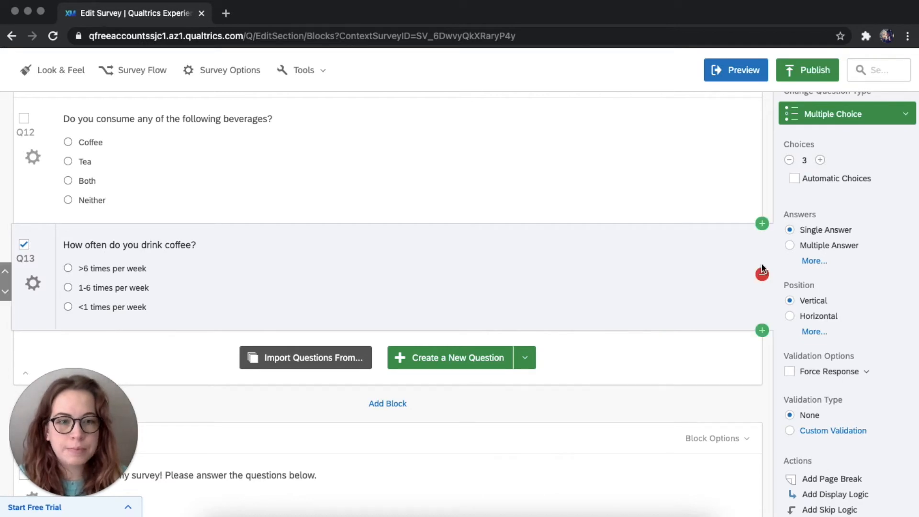
- Duplicate the coffee frequency question and change the copy's text to "How often do you drink tea?"
scroll(673, 275, down, 2)
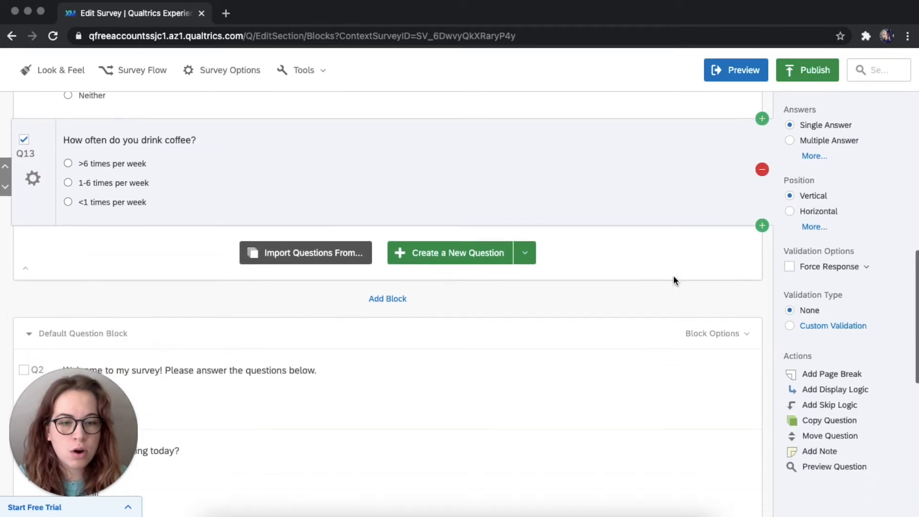
click(791, 419)
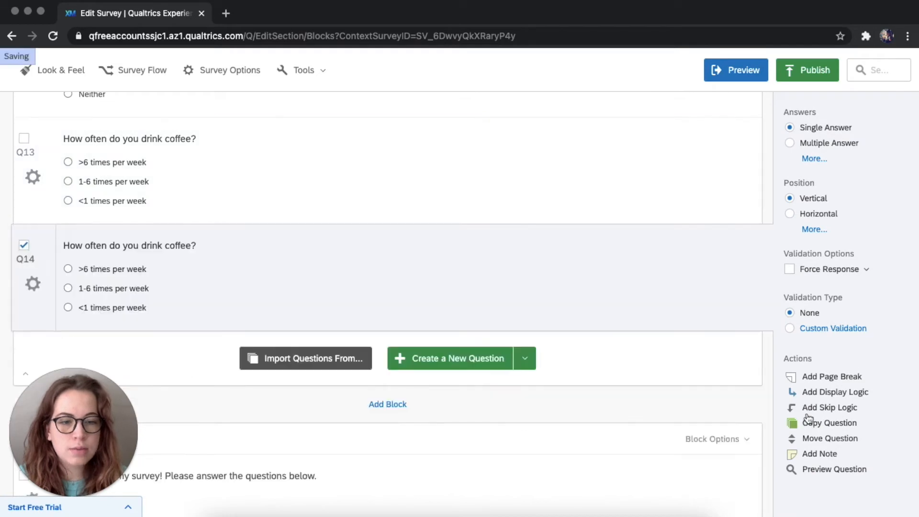
click(162, 245)
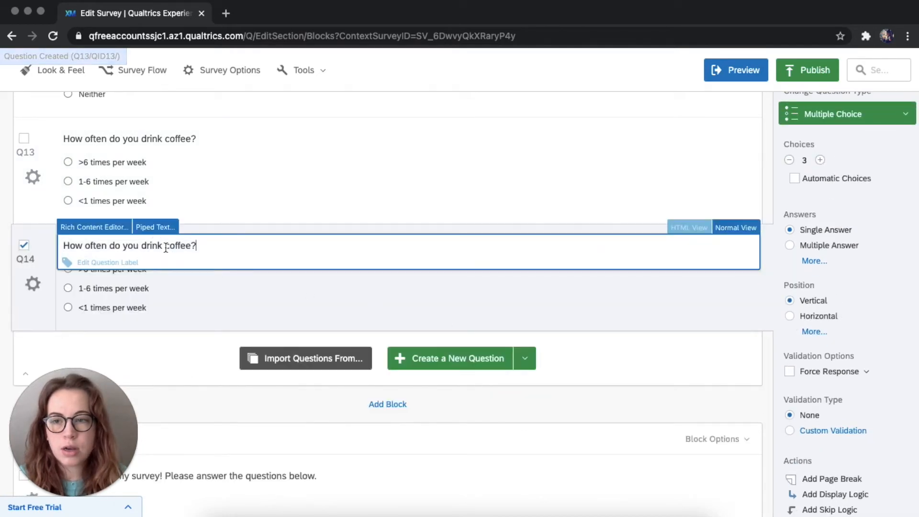
drag(163, 246, 144, 246)
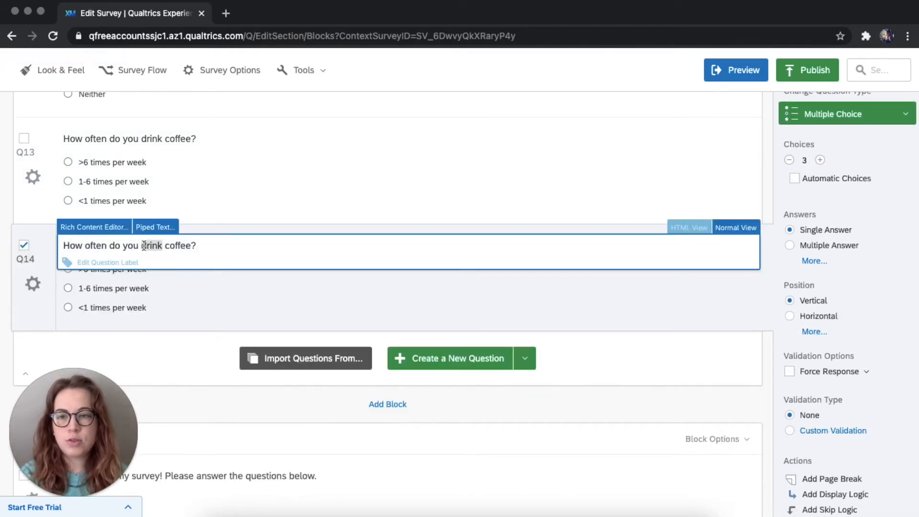
click(191, 245)
key(BackSpace)
key(BackSpace)
key(BackSpace)
key(BackSpace)
key(BackSpace)
key(BackSpace)
text(tea)
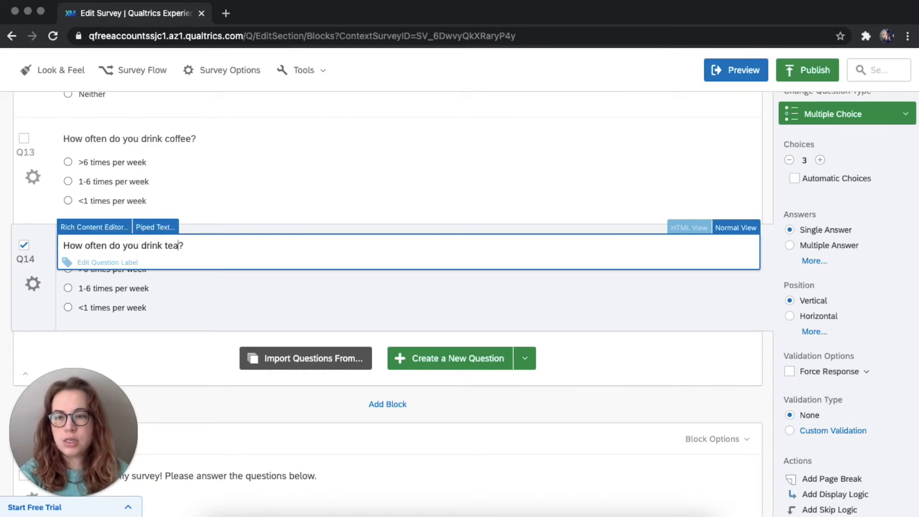
click(174, 192)
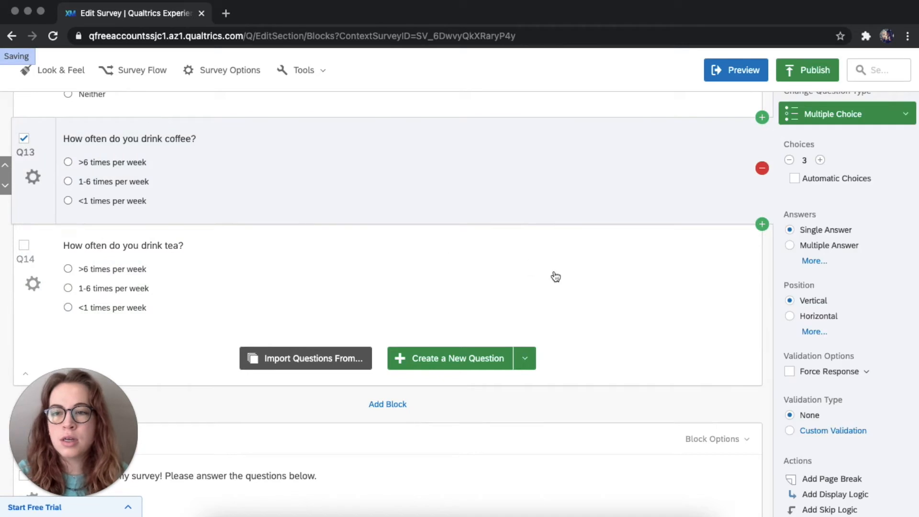
- Insert a new question directly below the coffee frequency question and change its type to Text Entry
scroll(493, 275, up, 3)
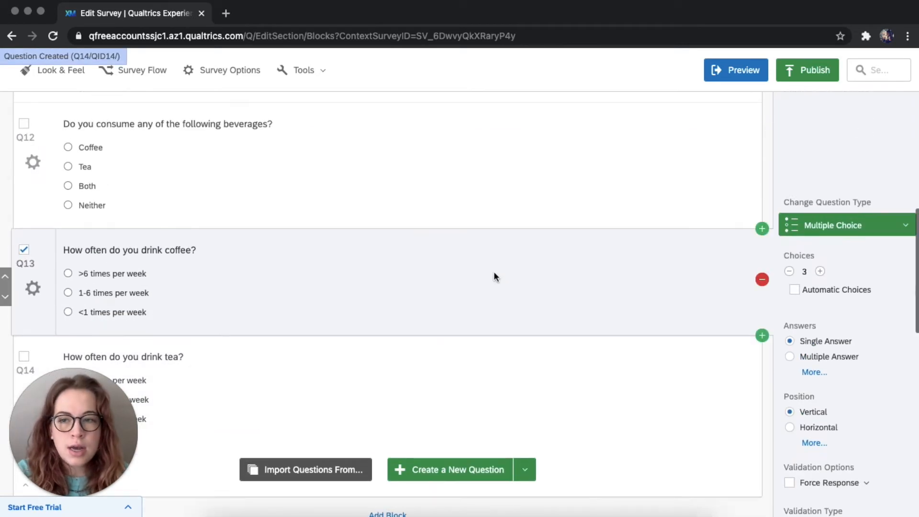
click(762, 336)
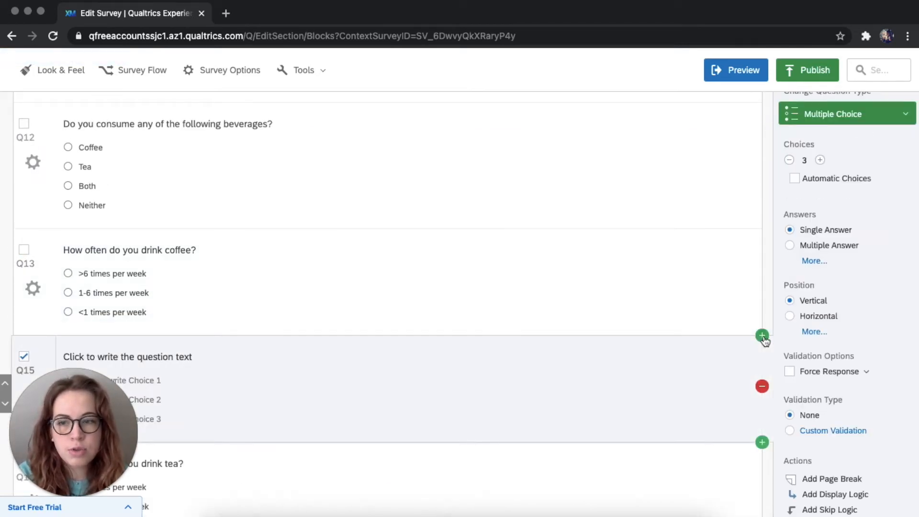
scroll(659, 378, down, 1)
scroll(821, 358, up, 2)
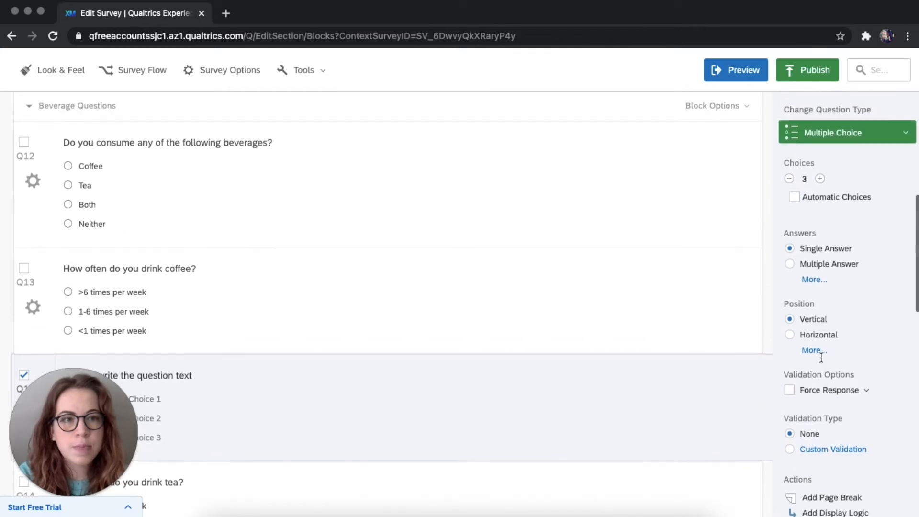
click(904, 139)
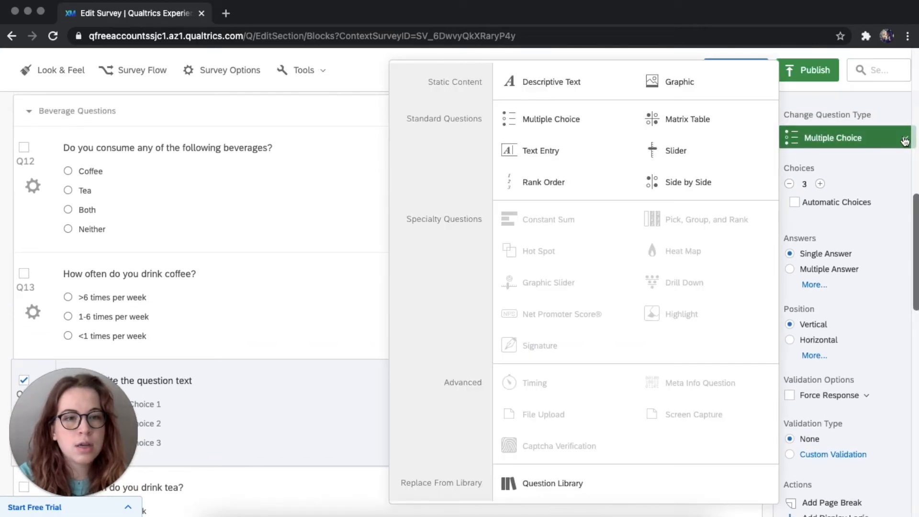
click(579, 150)
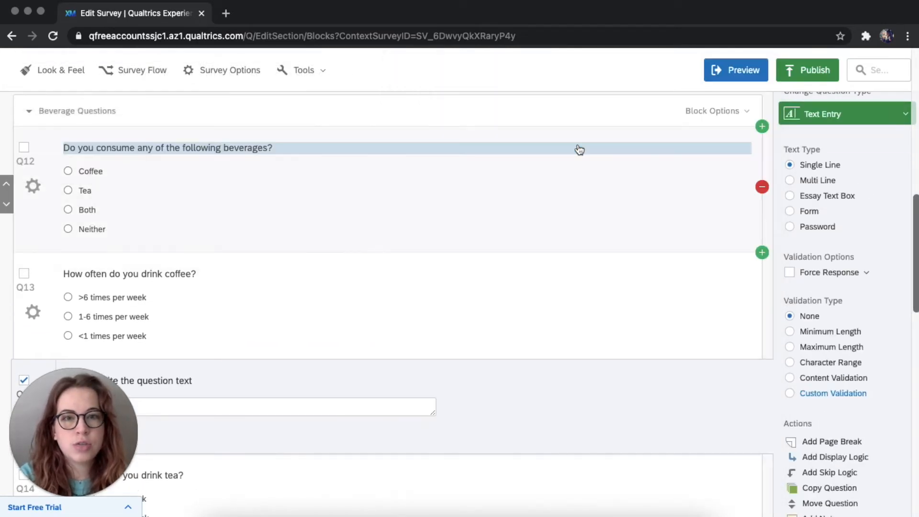
scroll(289, 349, down, 3)
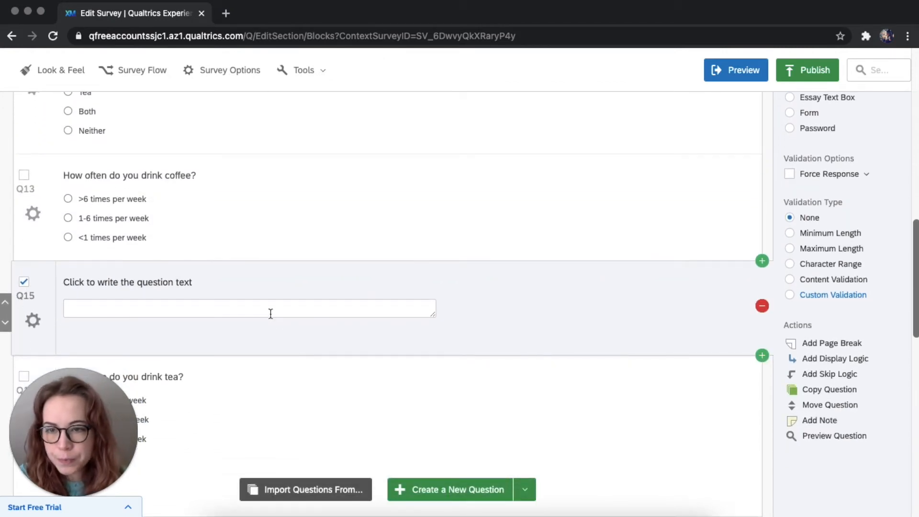
click(271, 314)
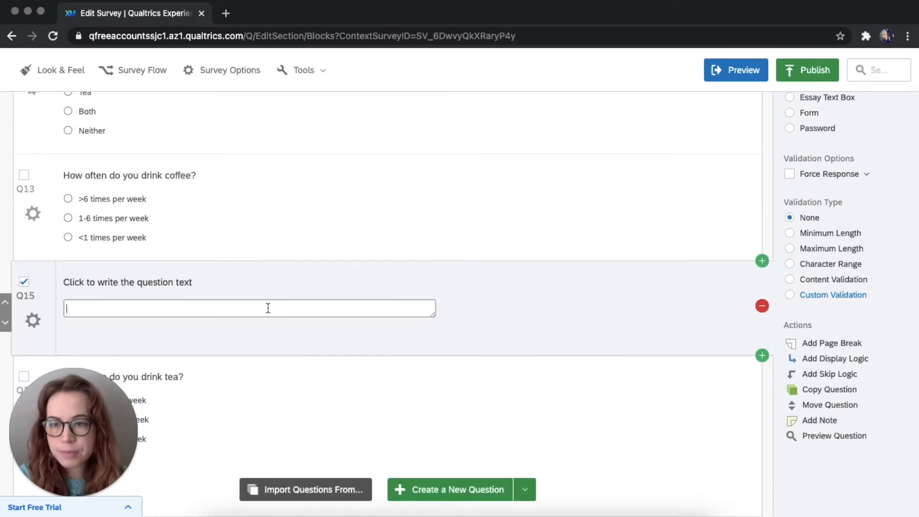
- Replace the new text entry question's placeholder text with "Describe how you usually prepare your coffee"
click(188, 279)
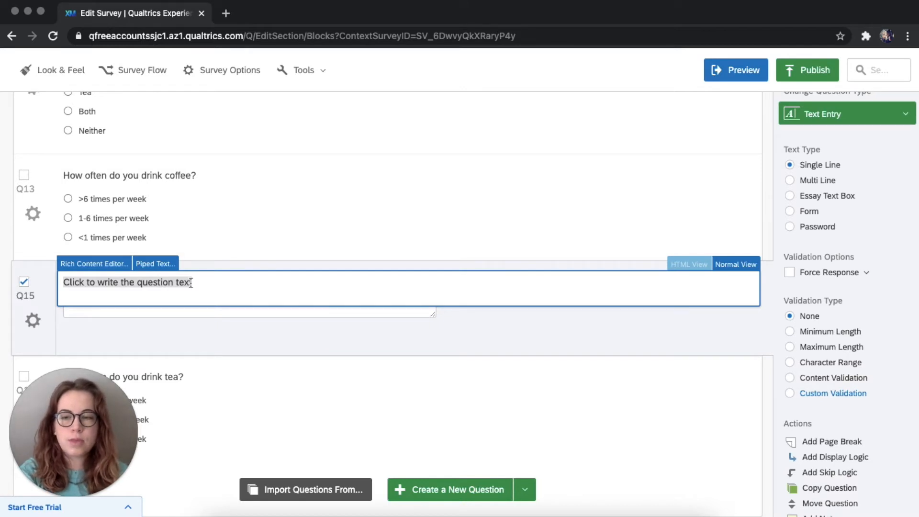
text(De)
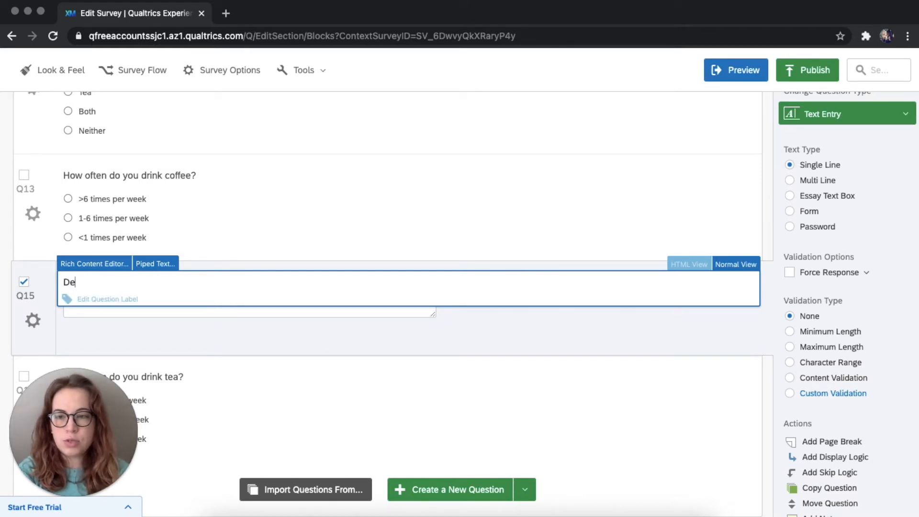
text(scribe how you usu)
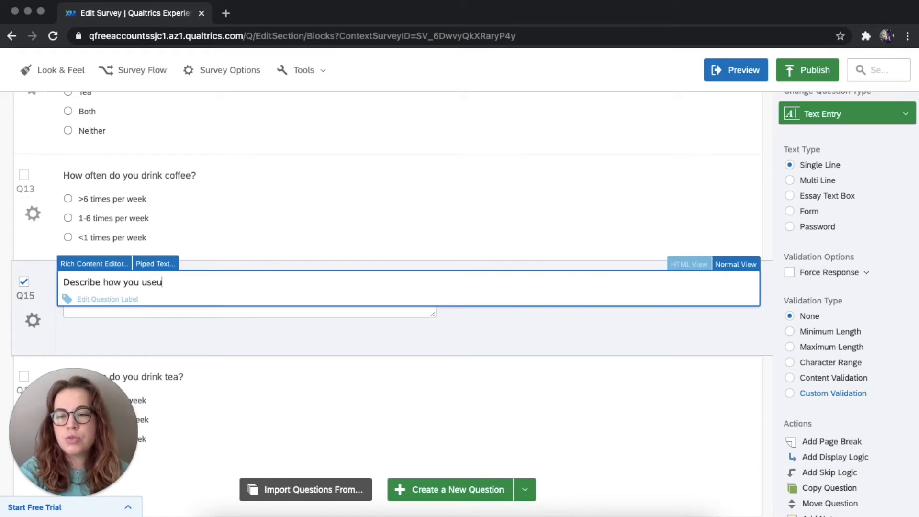
text(ally prepare your coffee)
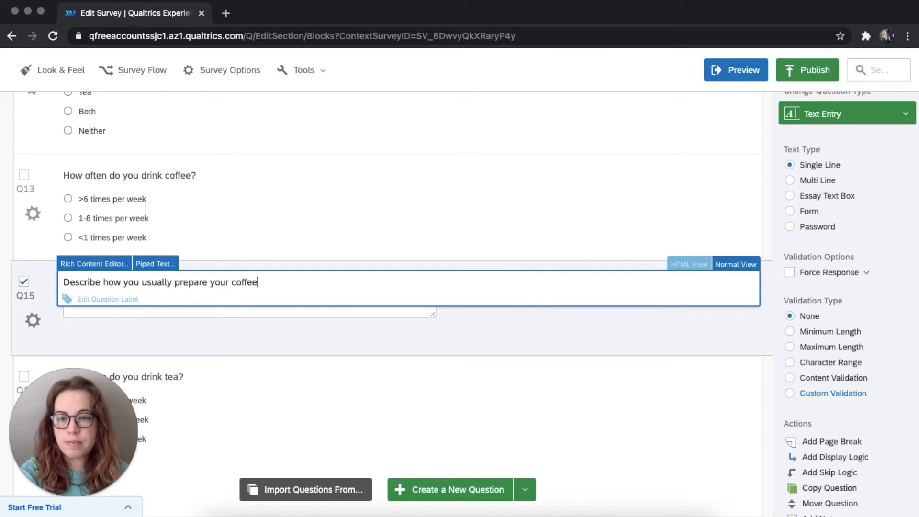
- Append ". Is it hot or cold? Do you add anything to it? What method do you use to prepare it?" to the question text
text(. Is it hot or cold? Do )
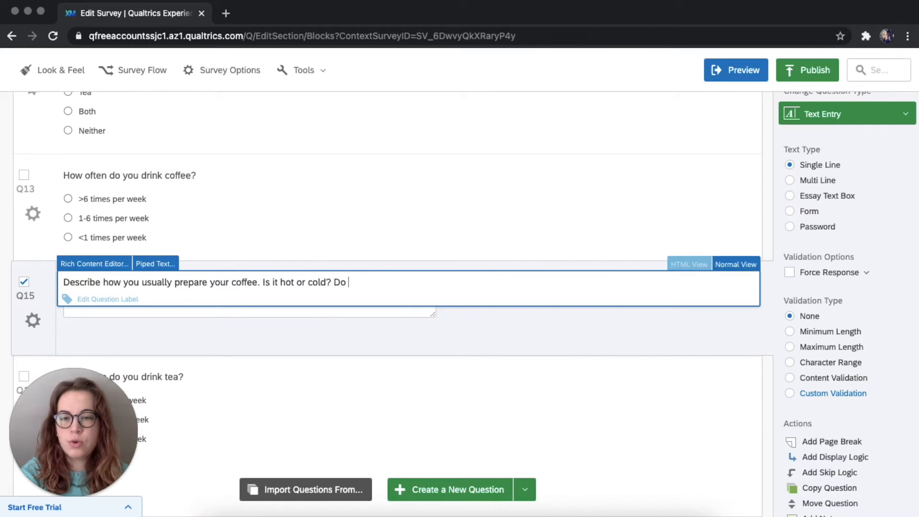
text(you add anything to it? What method do you use to prepare it?)
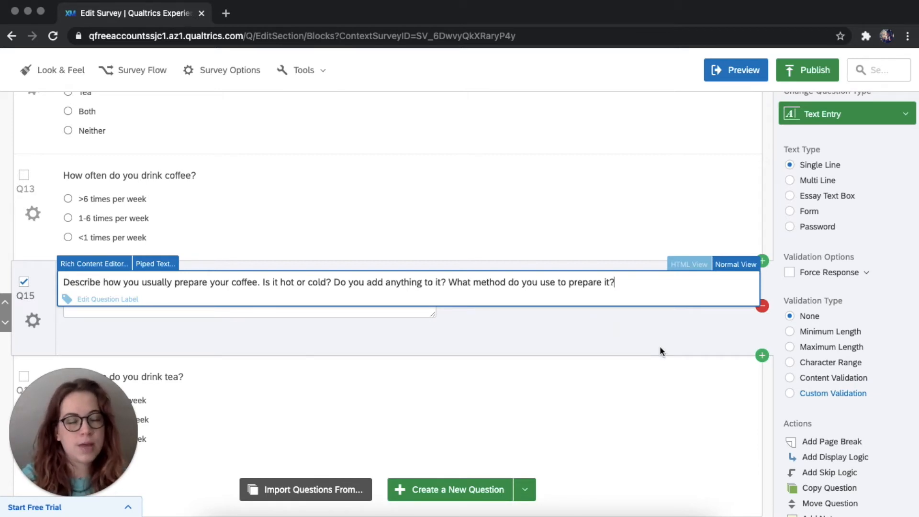
click(653, 333)
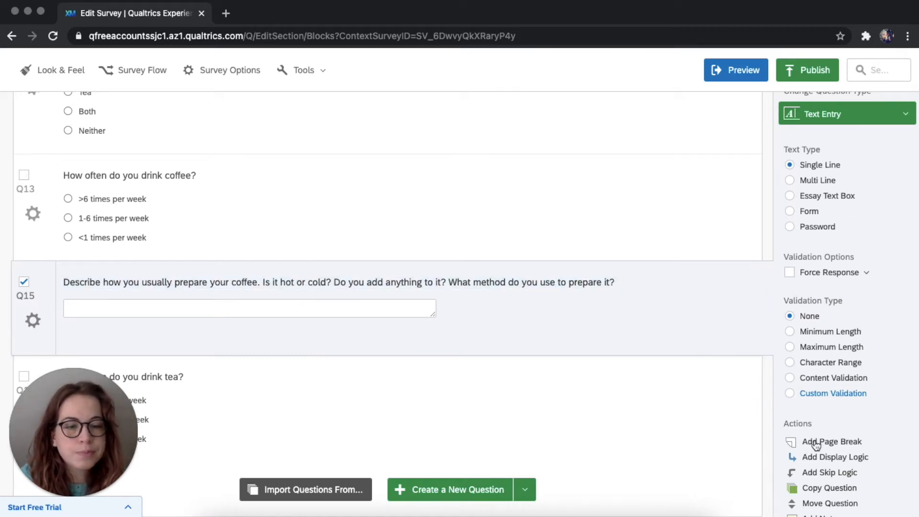
- Duplicate the coffee preparation question and change "coffee" to "tea" in the copy's text
click(822, 492)
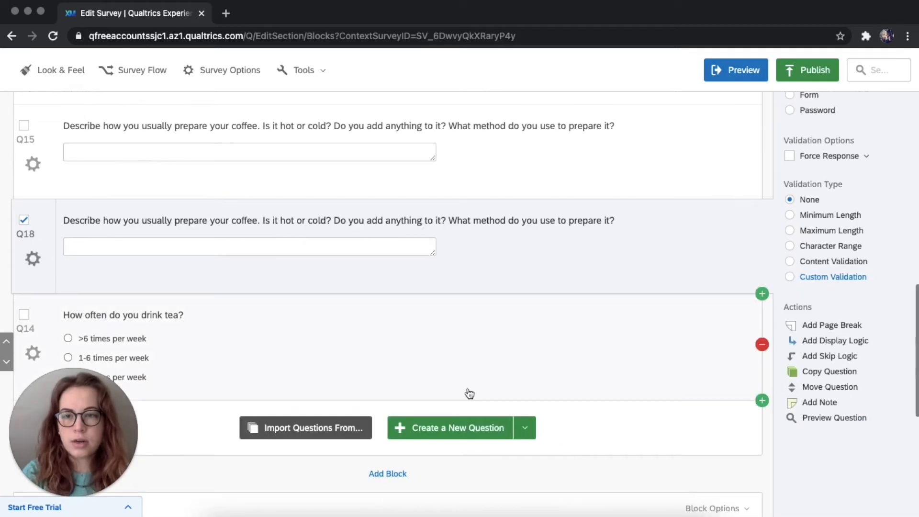
click(262, 221)
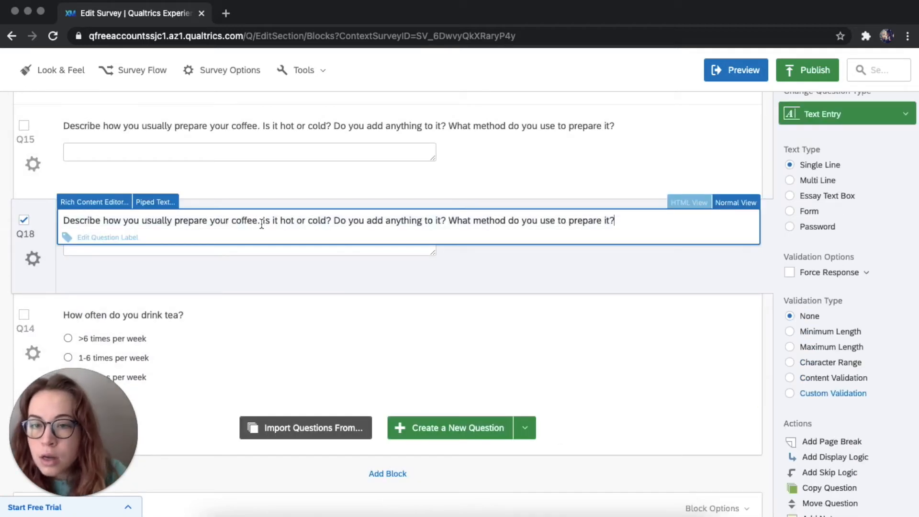
double_click(257, 222)
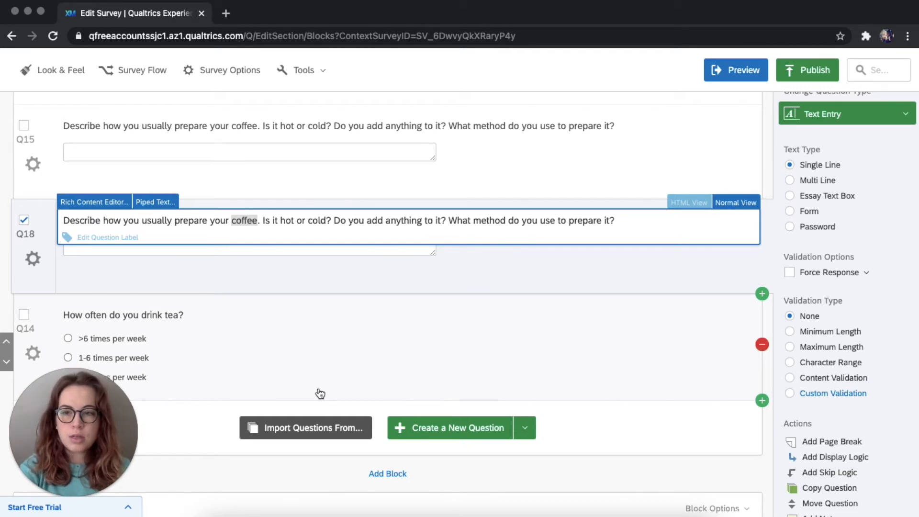
text(Tea)
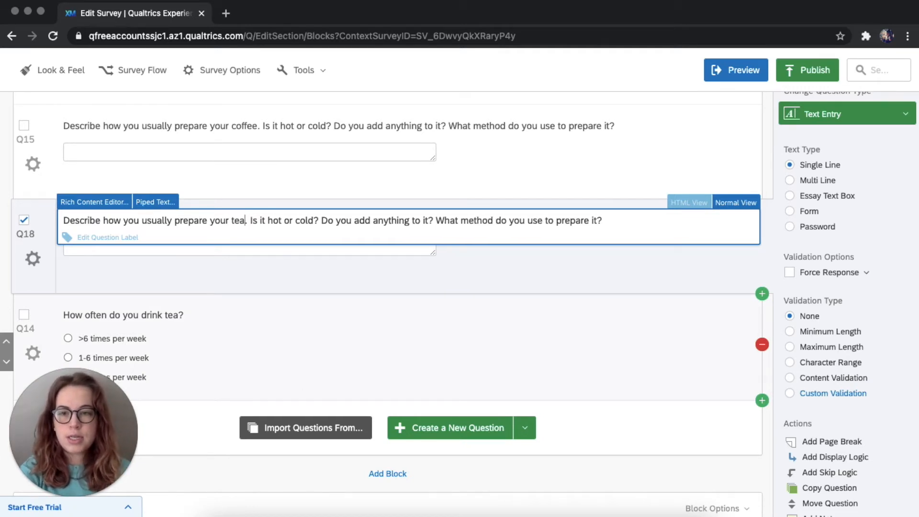
click(505, 270)
drag(506, 271, 487, 346)
- Move the tea preparation question below the tea frequency question
scroll(520, 337, down, 3)
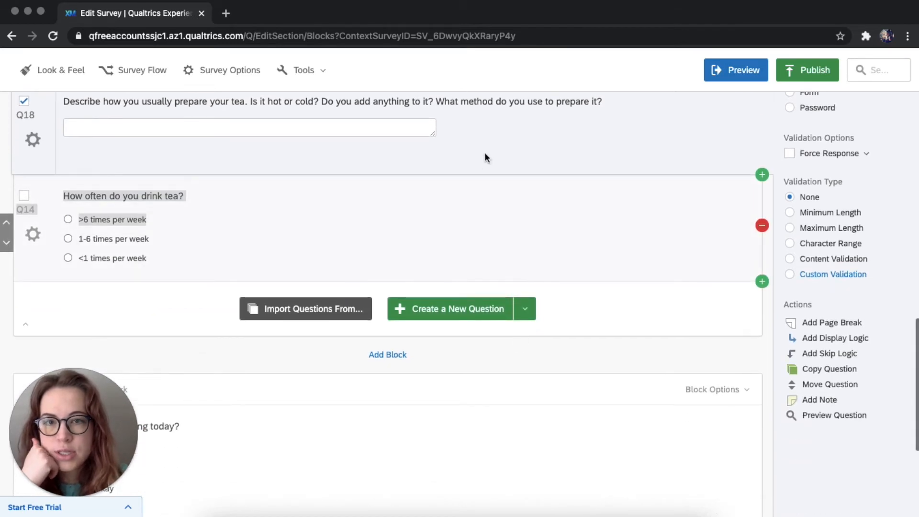
click(499, 137)
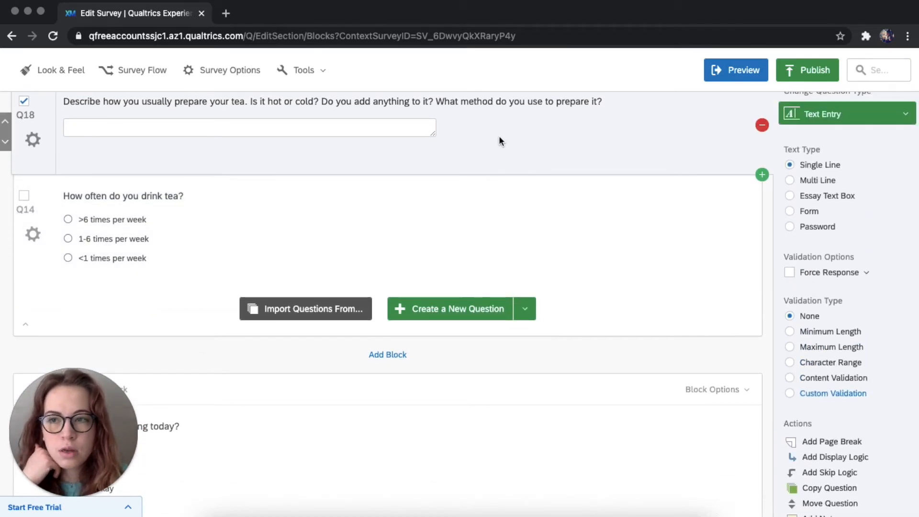
click(5, 141)
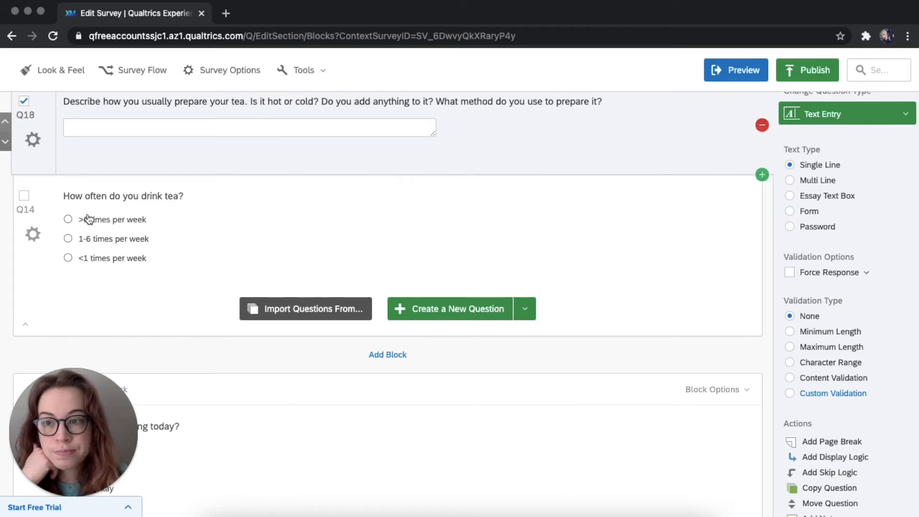
- Add skip logic to the "Do you consume any of the following beverages?" question, with the condition that "Neither" is selected
scroll(114, 236, up, 7)
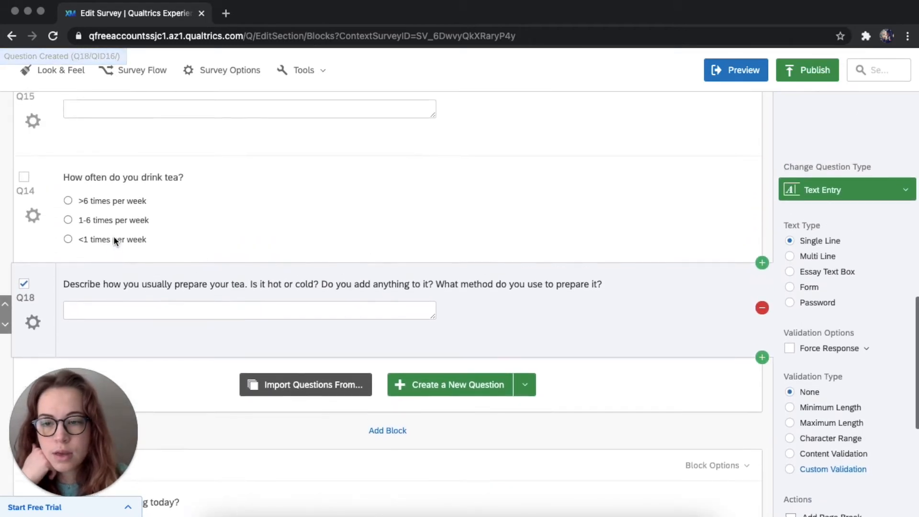
scroll(115, 242, up, 5)
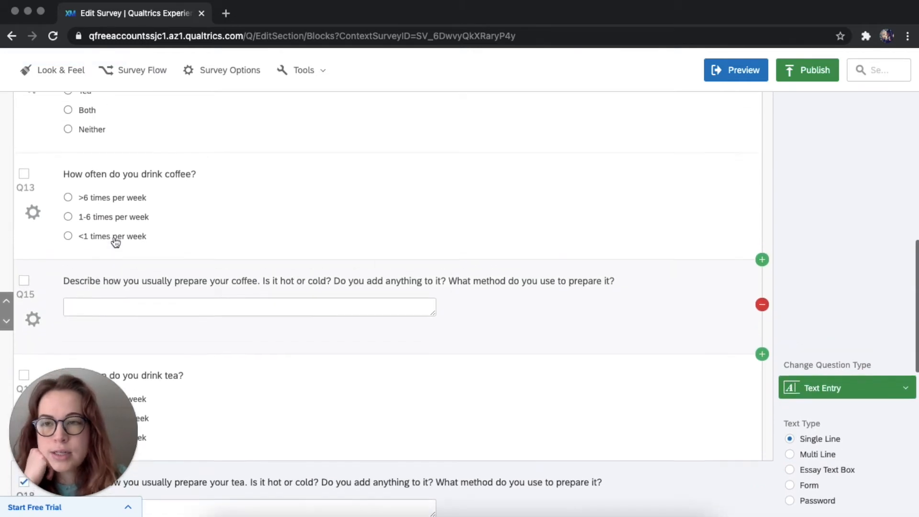
click(232, 334)
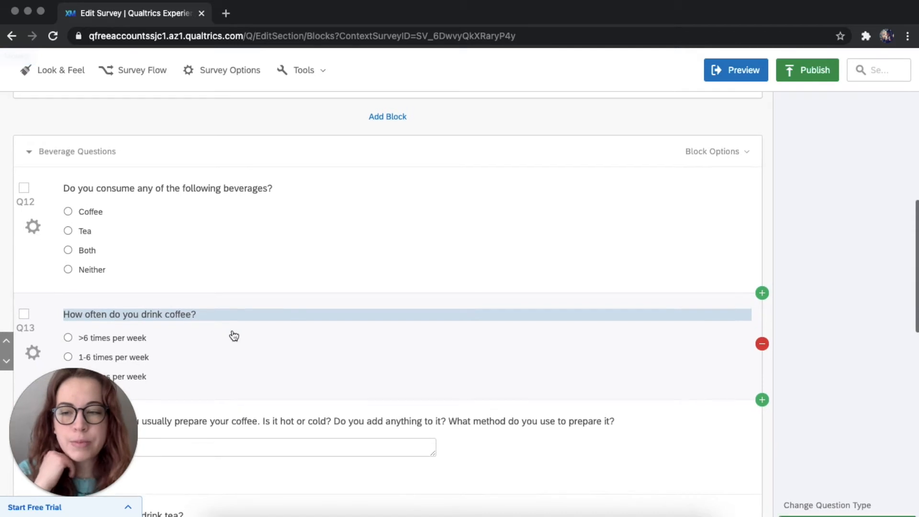
scroll(234, 336, down, 1)
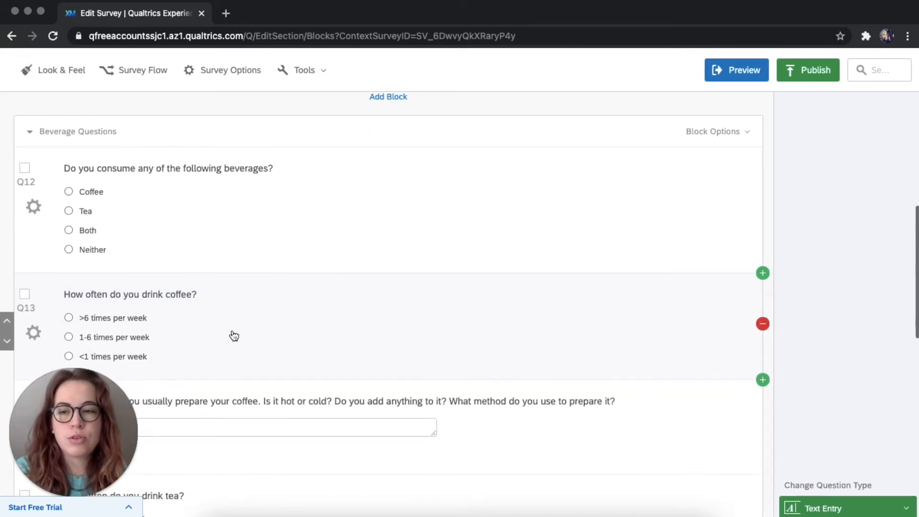
scroll(233, 336, up, 1)
scroll(233, 336, up, 1)
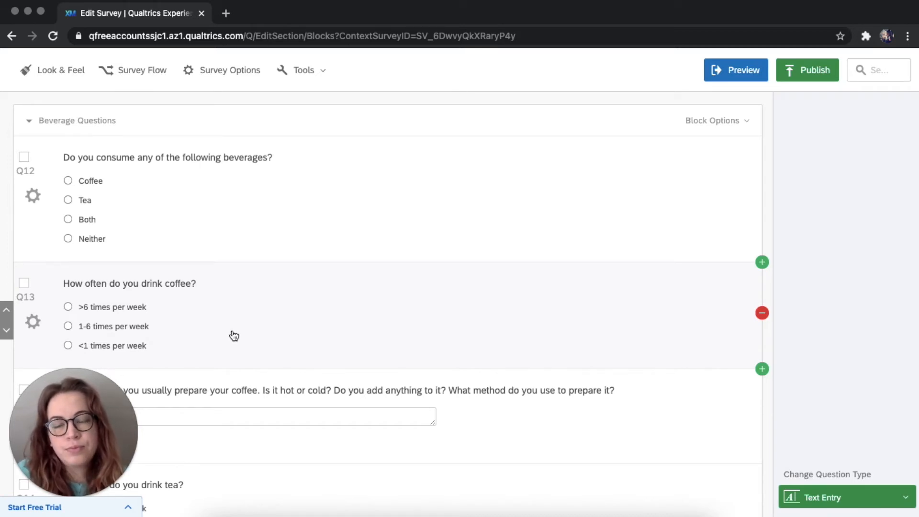
click(137, 222)
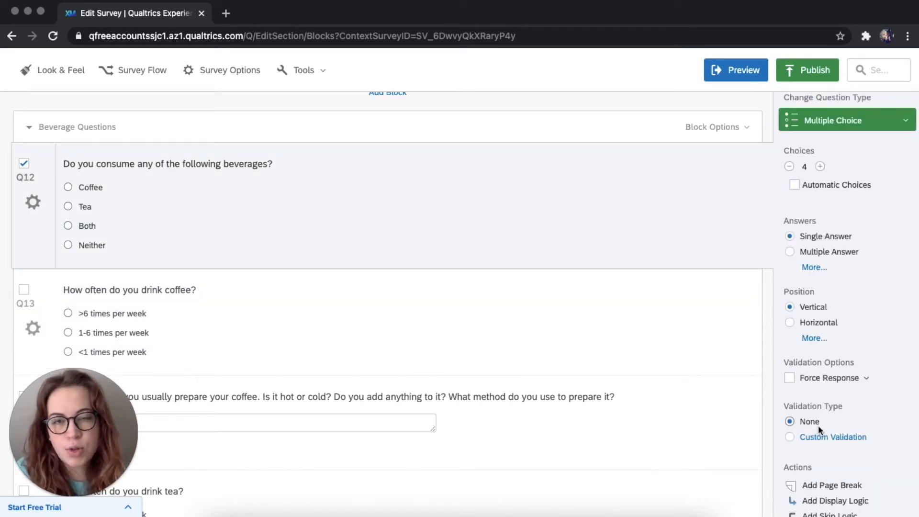
scroll(817, 425, down, 3)
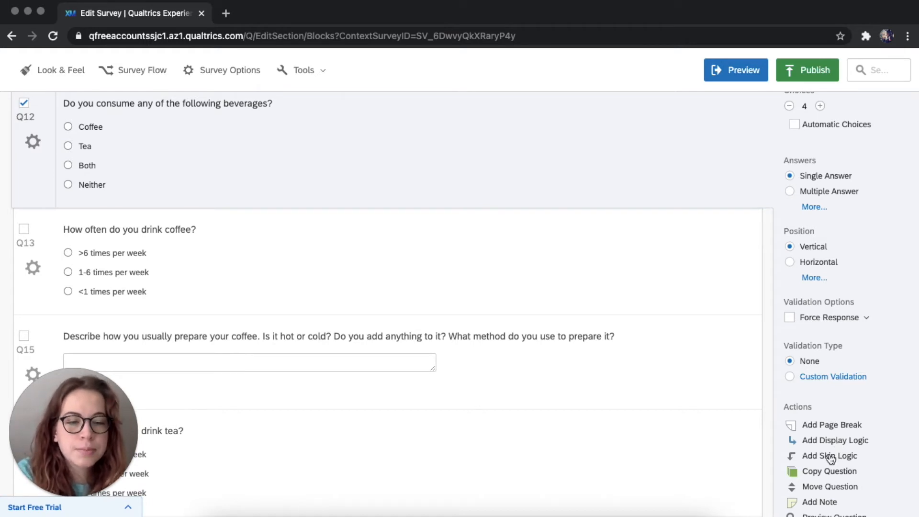
click(829, 458)
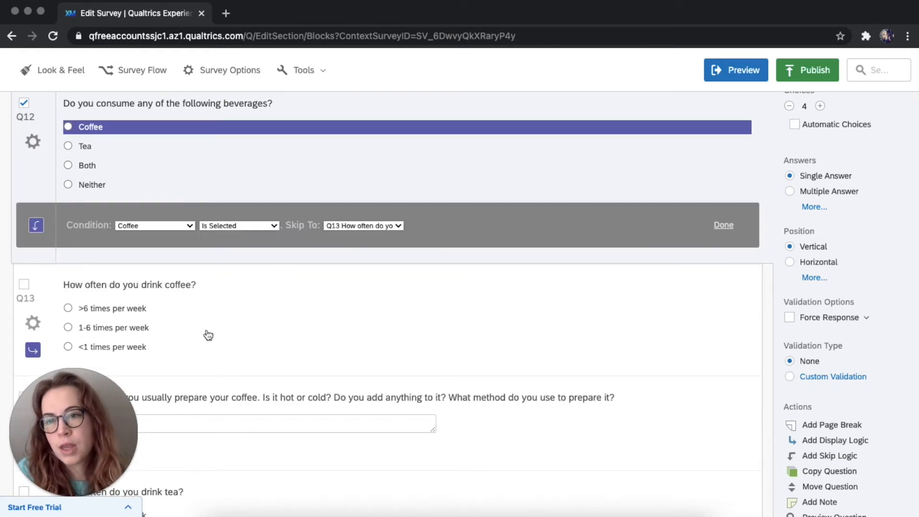
click(175, 225)
click(155, 264)
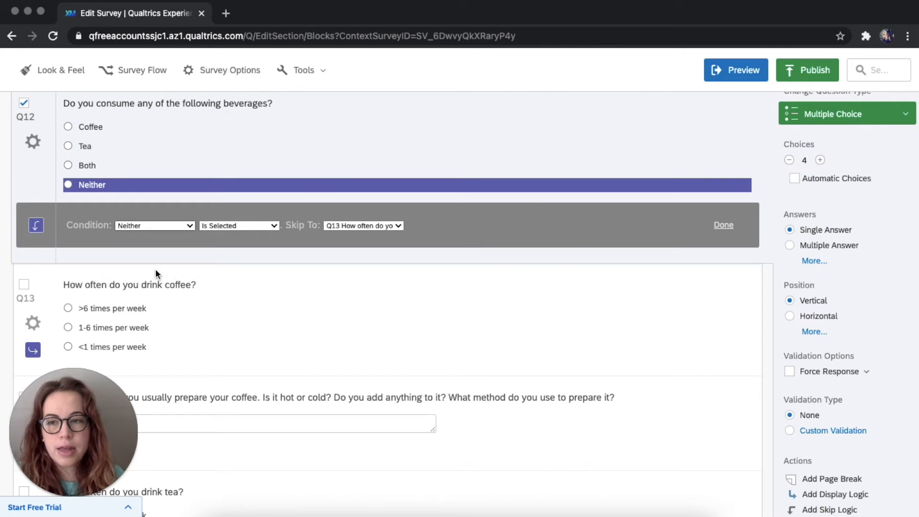
- Set the beverage question's skip destination to End of Block, keeping the Is Selected condition
click(276, 227)
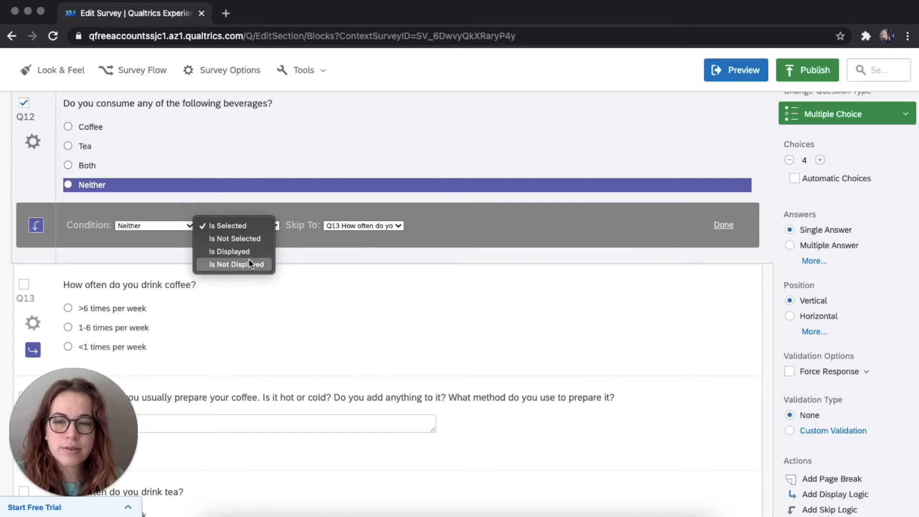
click(372, 225)
click(387, 226)
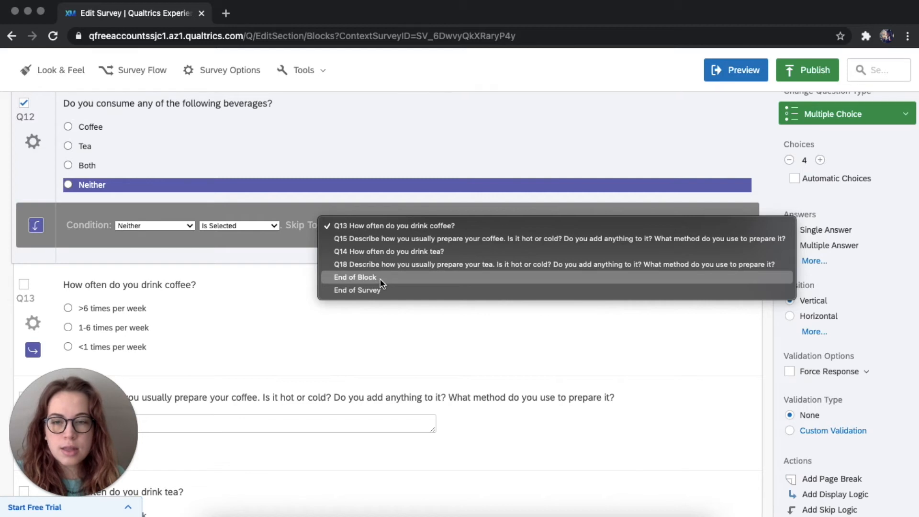
click(363, 278)
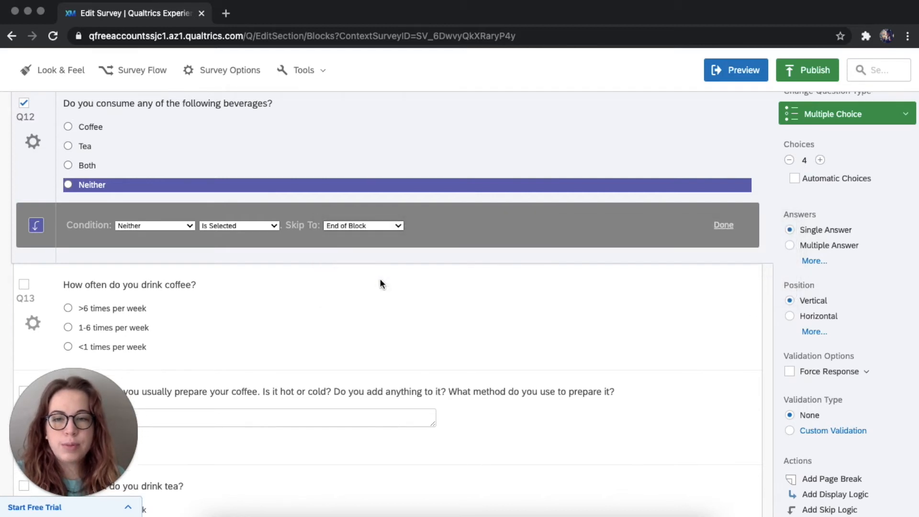
scroll(380, 279, up, 2)
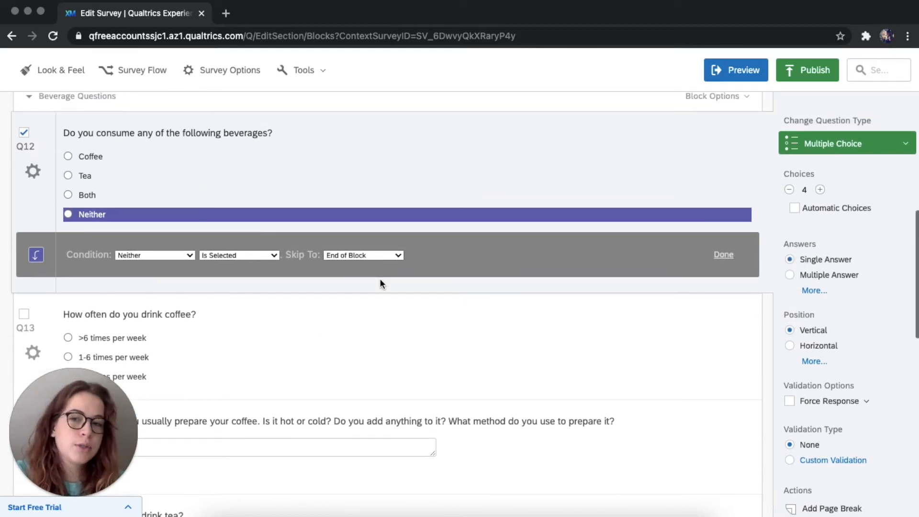
scroll(380, 279, up, 1)
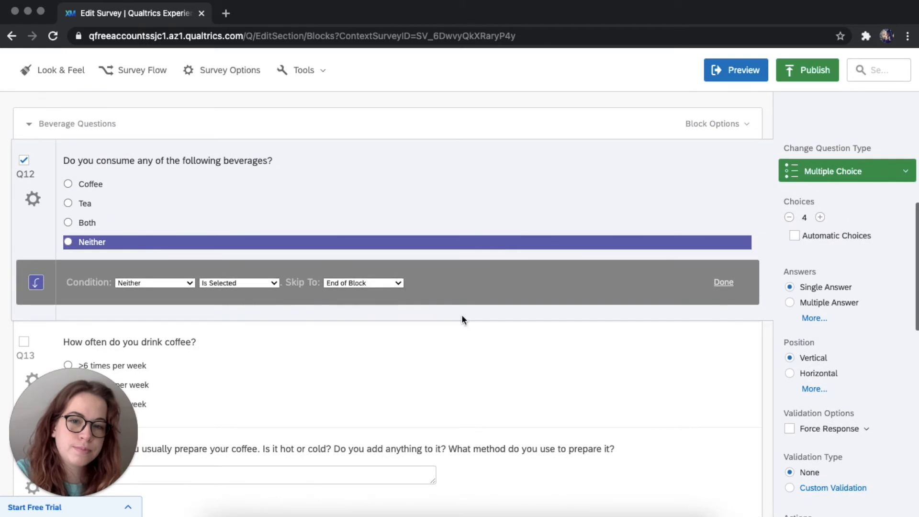
- Save the skip logic on the beverage consumption question
click(723, 282)
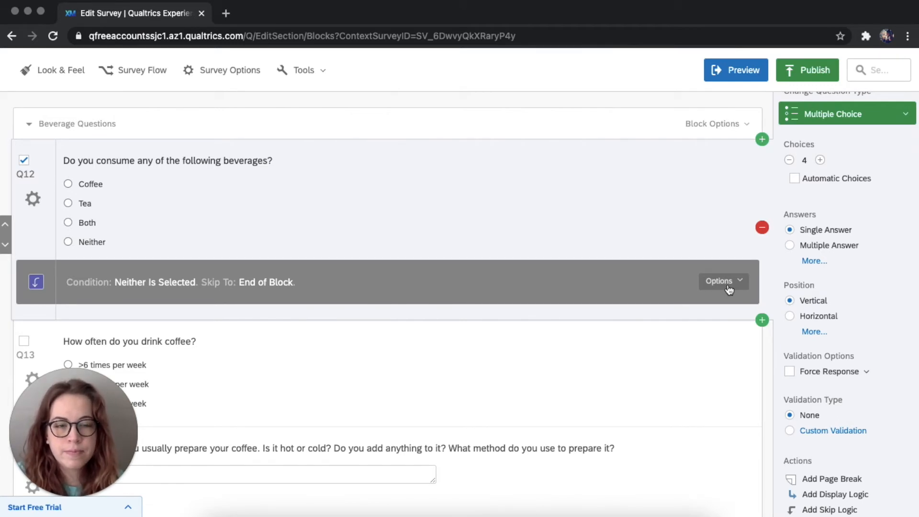
- Preview the survey with age "Older than 20" and beverage answer "Neither" to test the skip, closing the preview when done
scroll(727, 283, up, 1)
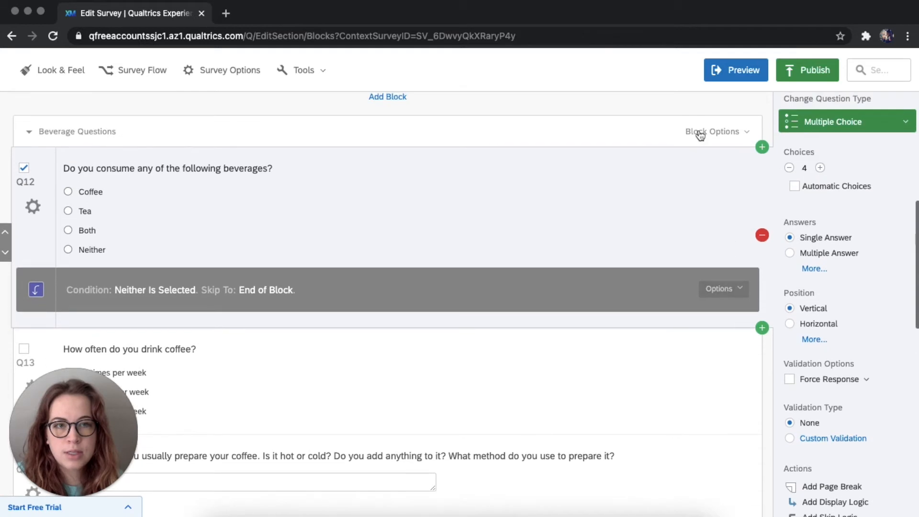
click(735, 77)
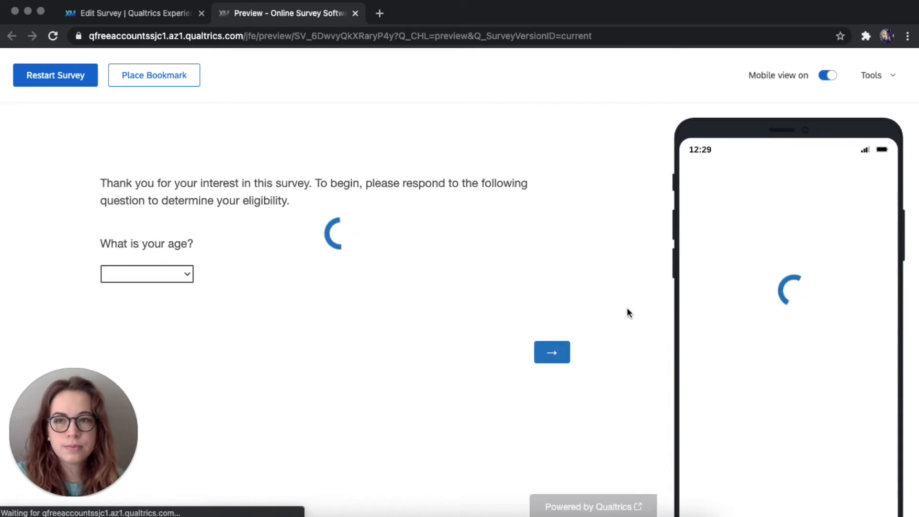
click(132, 330)
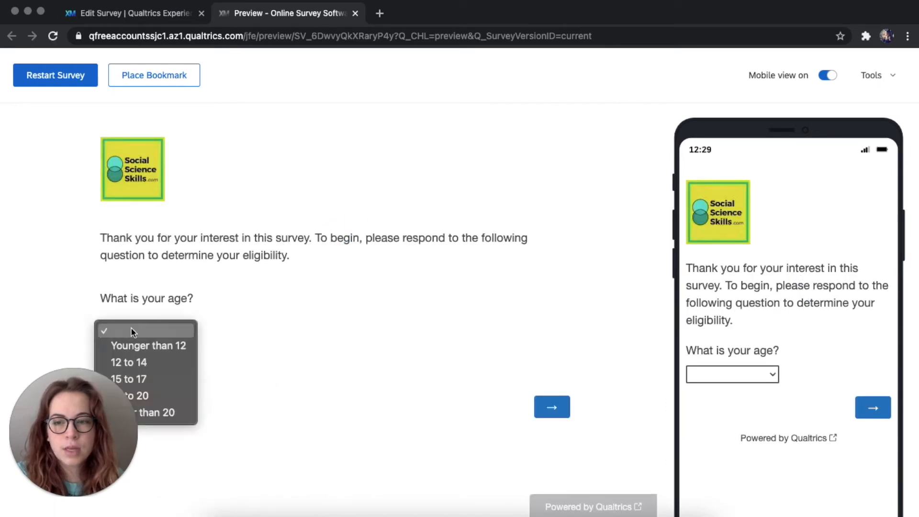
click(143, 412)
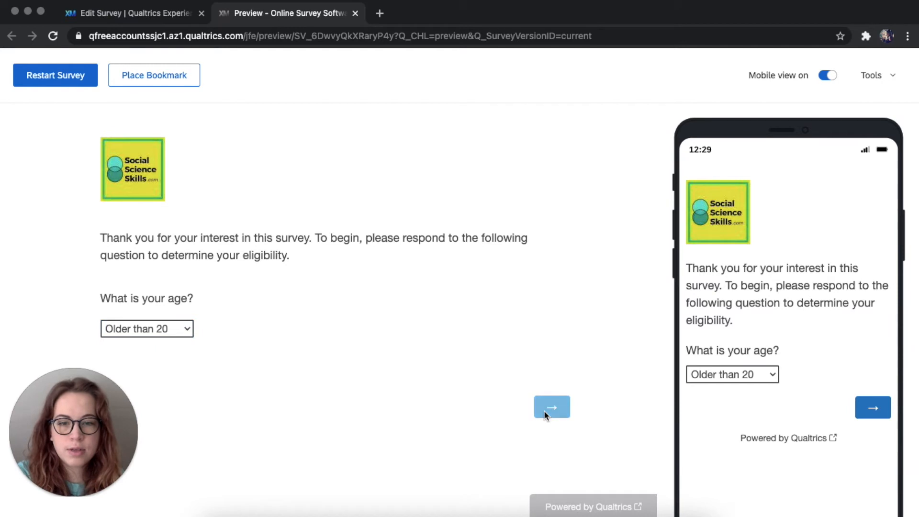
click(546, 413)
click(287, 316)
click(562, 424)
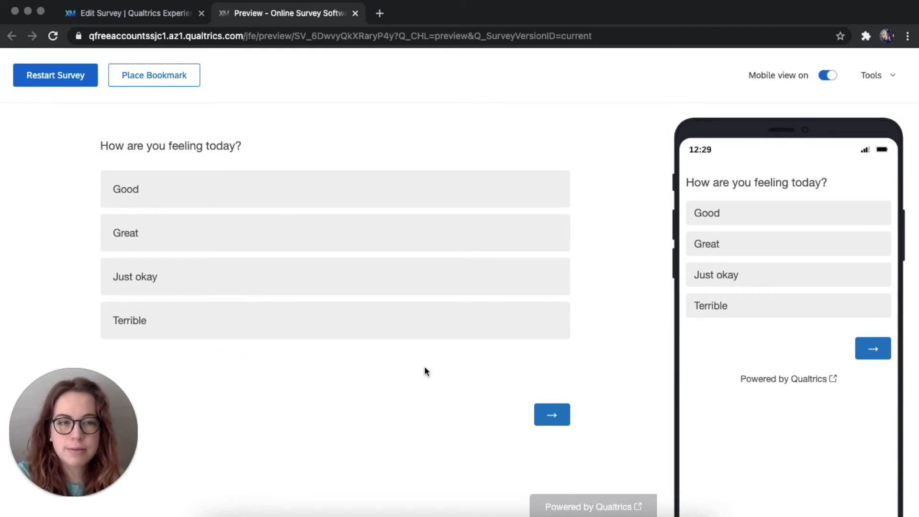
click(355, 13)
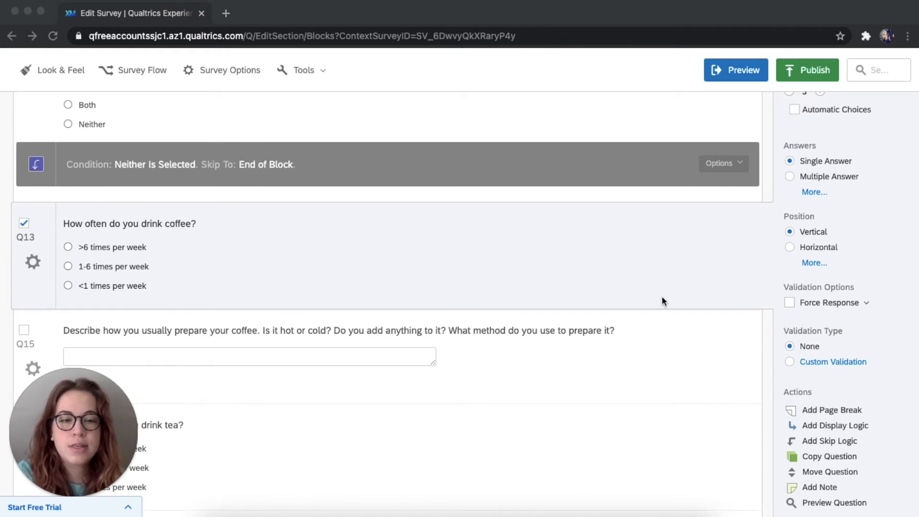
- Add display logic to "How often do you drink coffee?" requiring Coffee to be selected in the Q12 beverage question
click(826, 426)
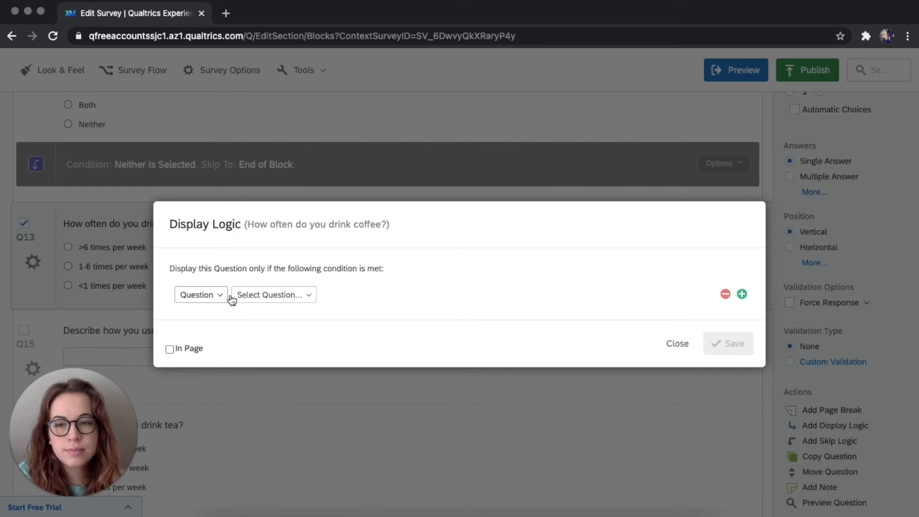
click(258, 296)
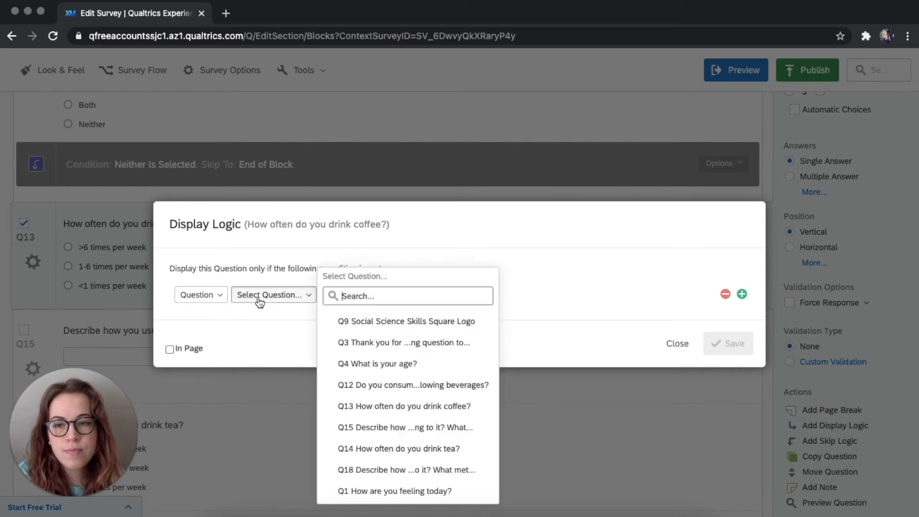
click(390, 406)
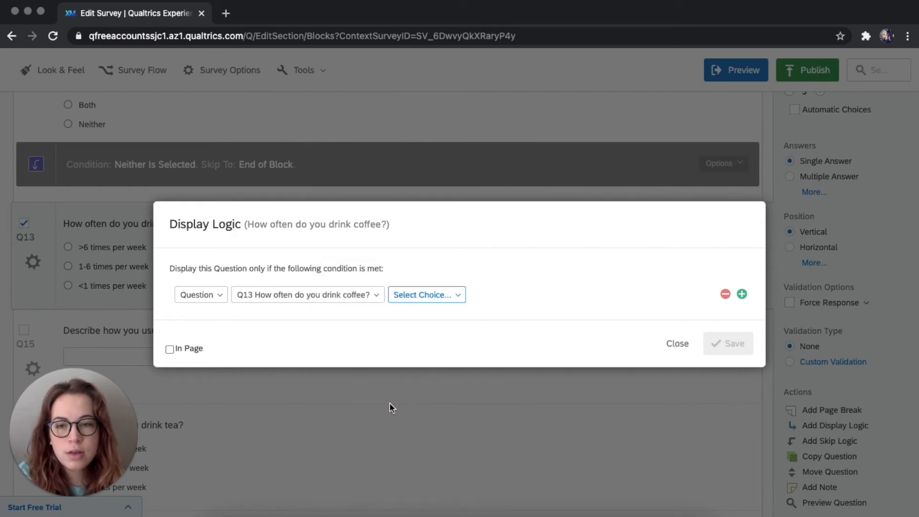
click(358, 296)
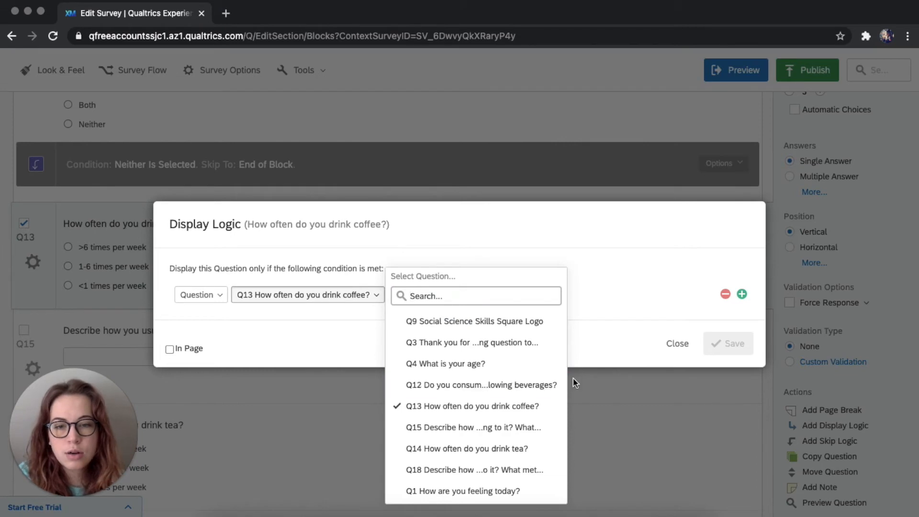
click(538, 385)
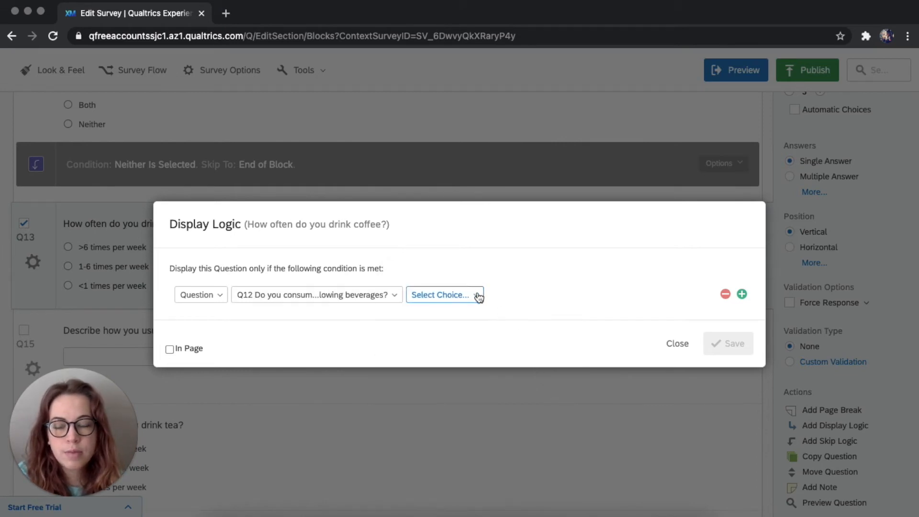
click(479, 296)
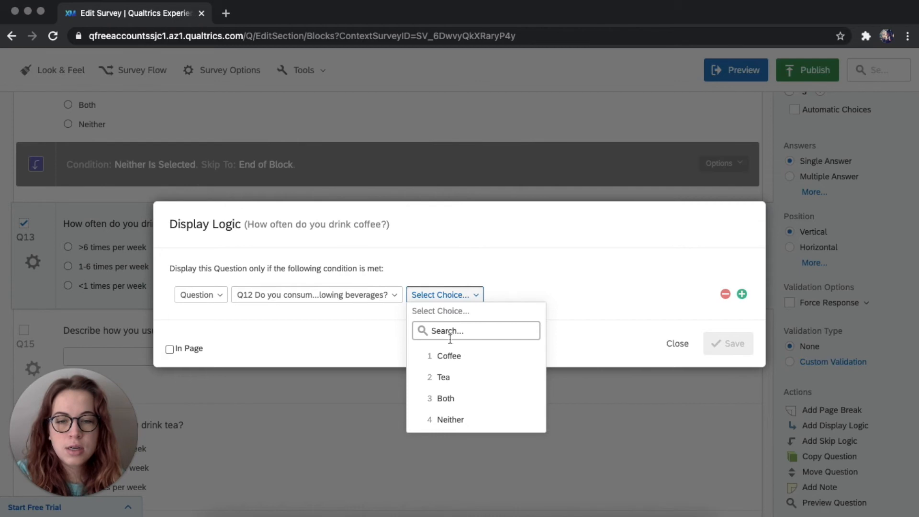
click(450, 355)
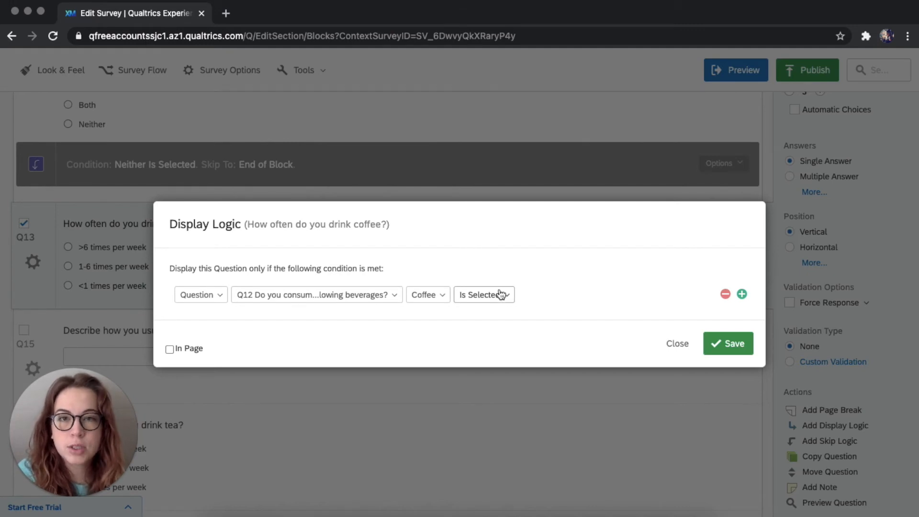
- Add a second And condition that Both is selected in Q12, and save the coffee frequency question's display logic
click(741, 293)
click(482, 307)
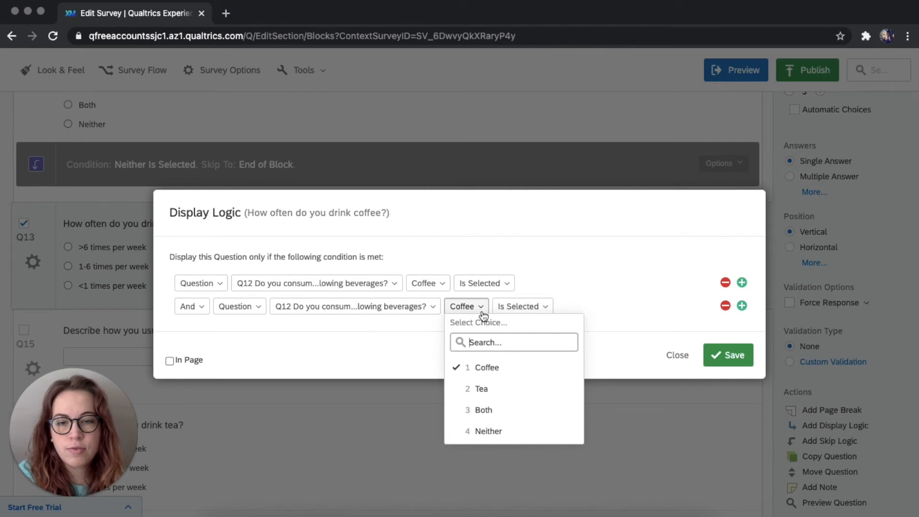
click(482, 412)
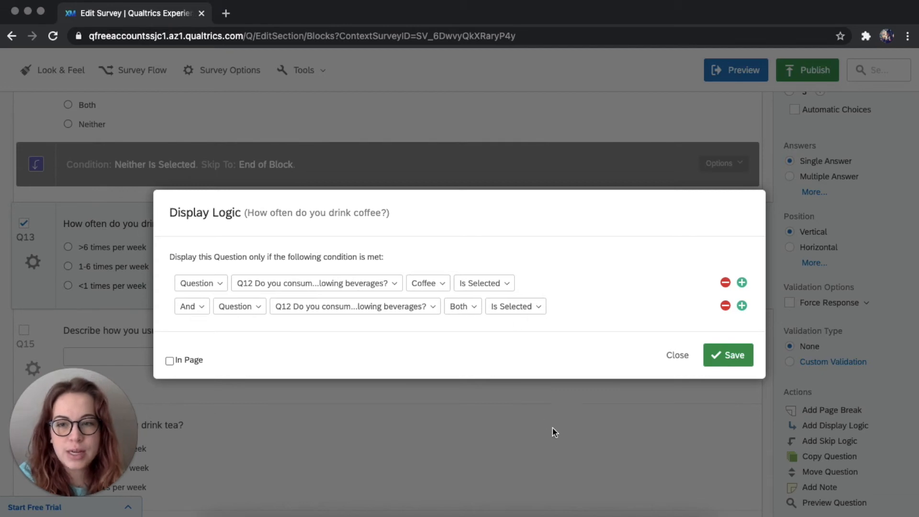
click(731, 353)
- Show the coffee preparation question only if ">6 times per week" is selected in Q13, using In Page display logic
scroll(713, 421, down, 3)
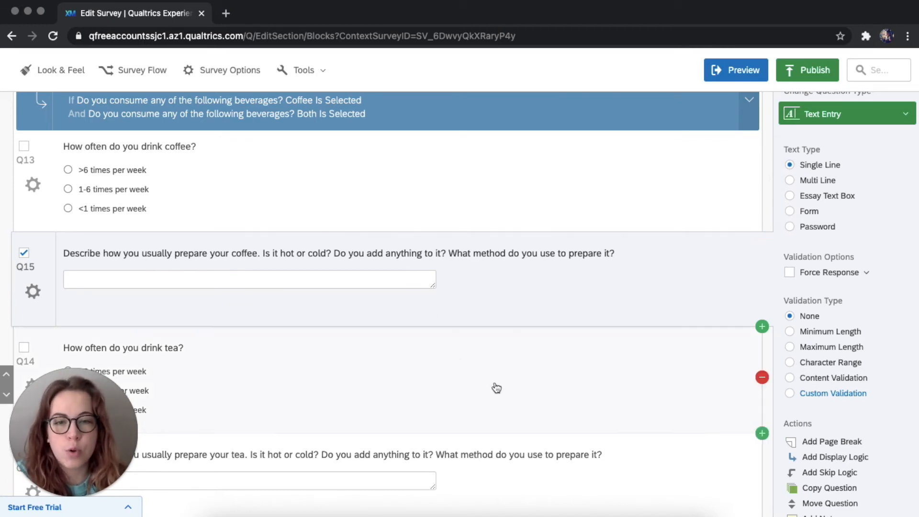
click(836, 457)
click(244, 294)
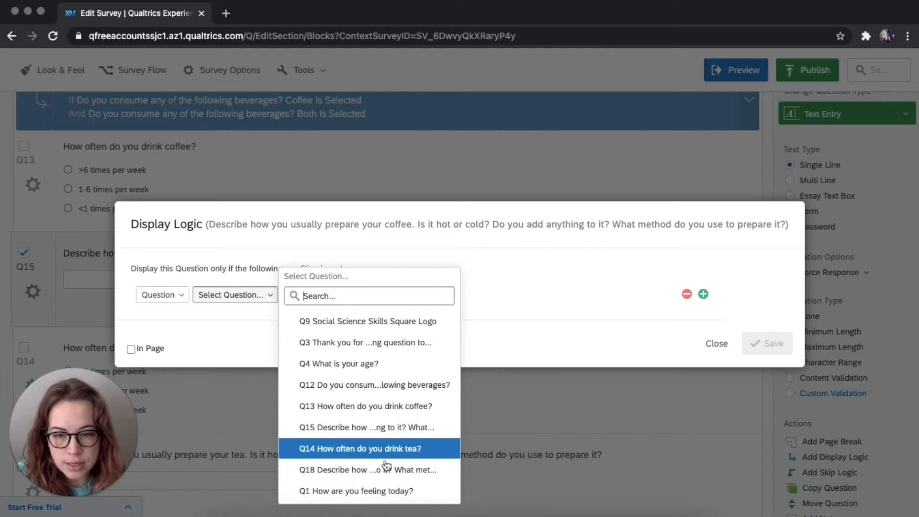
click(378, 405)
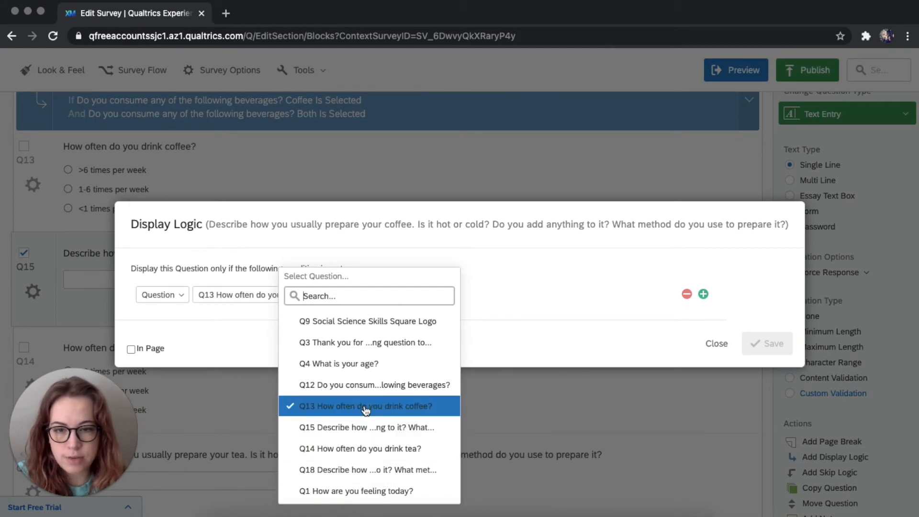
click(417, 296)
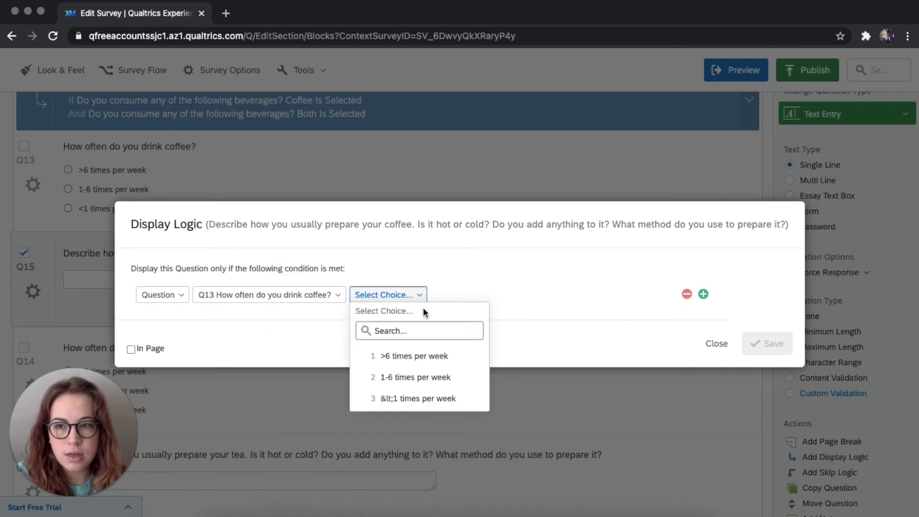
click(414, 355)
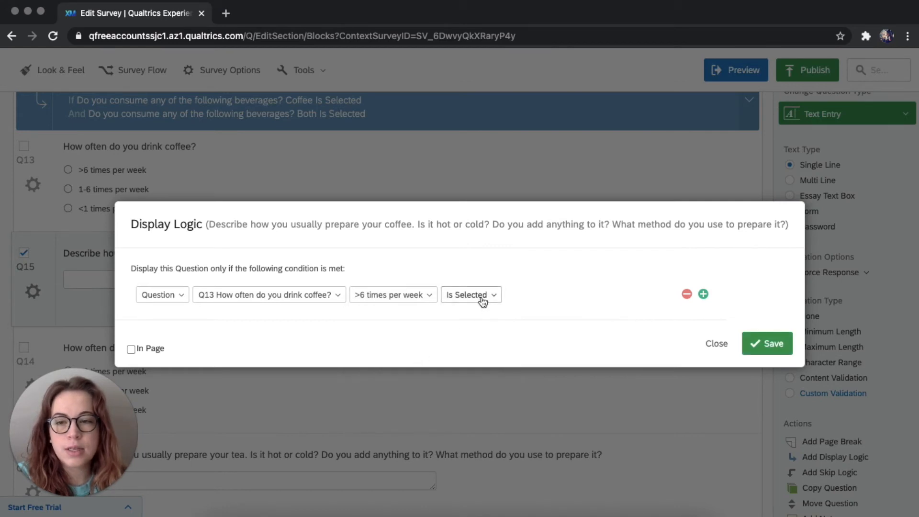
click(131, 349)
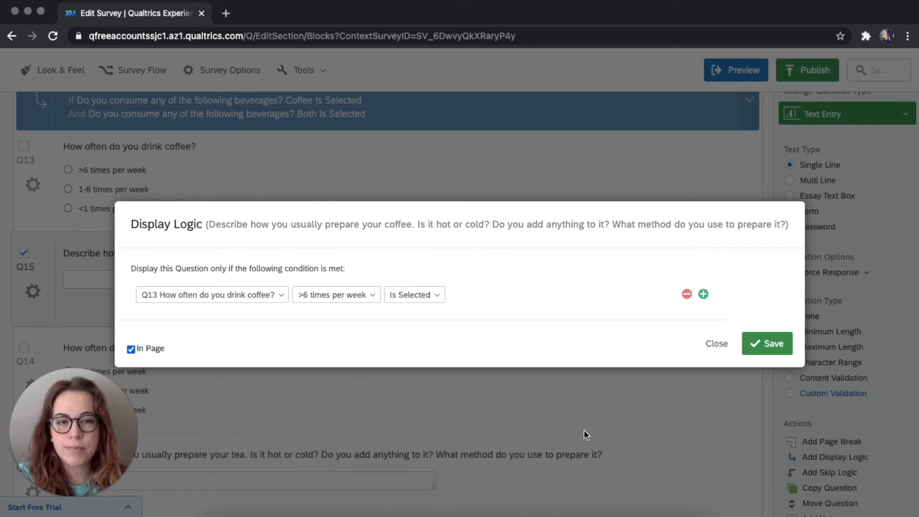
click(779, 345)
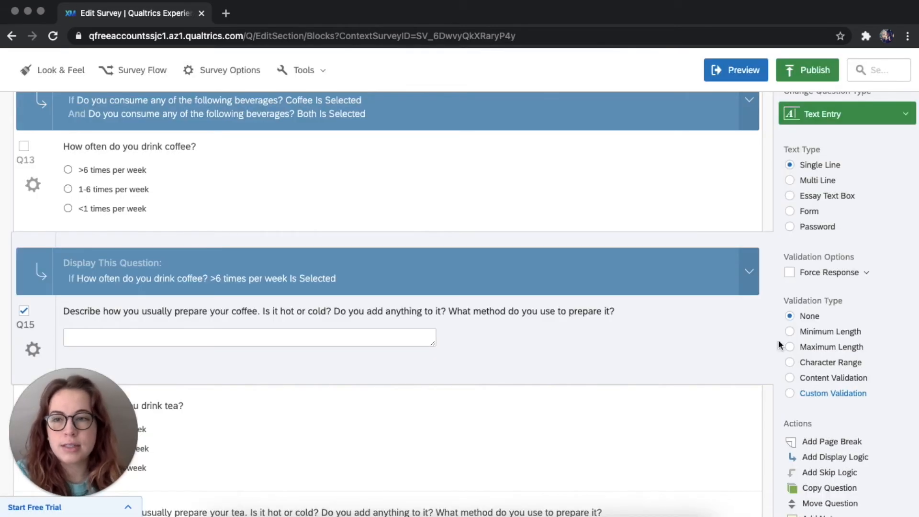
- Add a page break after the "Do you consume any of the following beverages?" question
scroll(708, 352, up, 2)
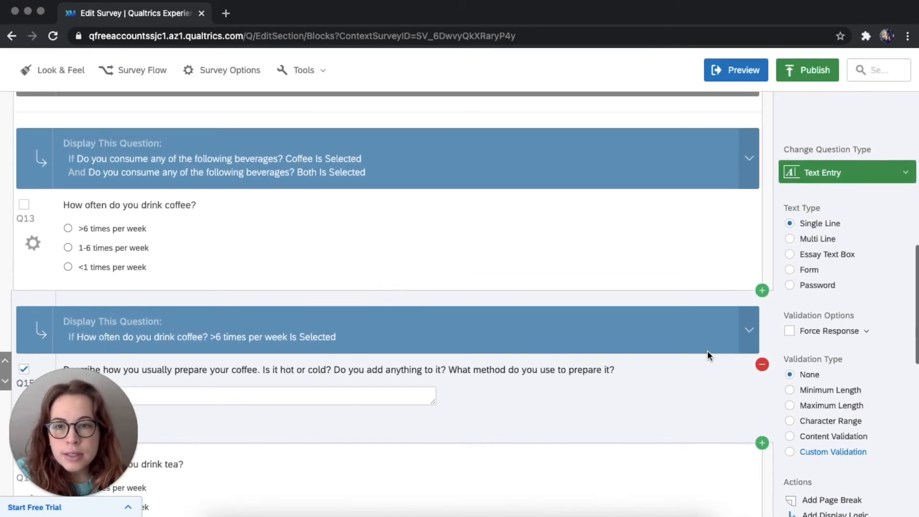
scroll(708, 354, up, 4)
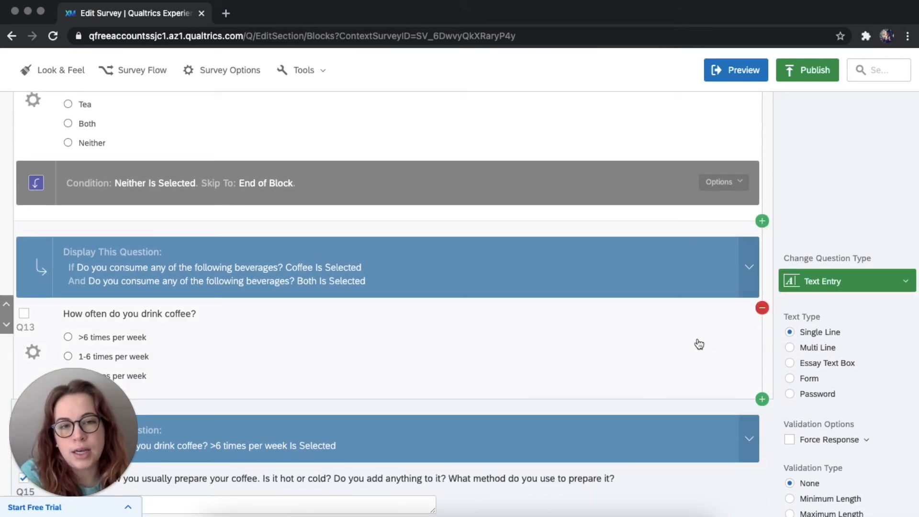
scroll(502, 219, up, 1)
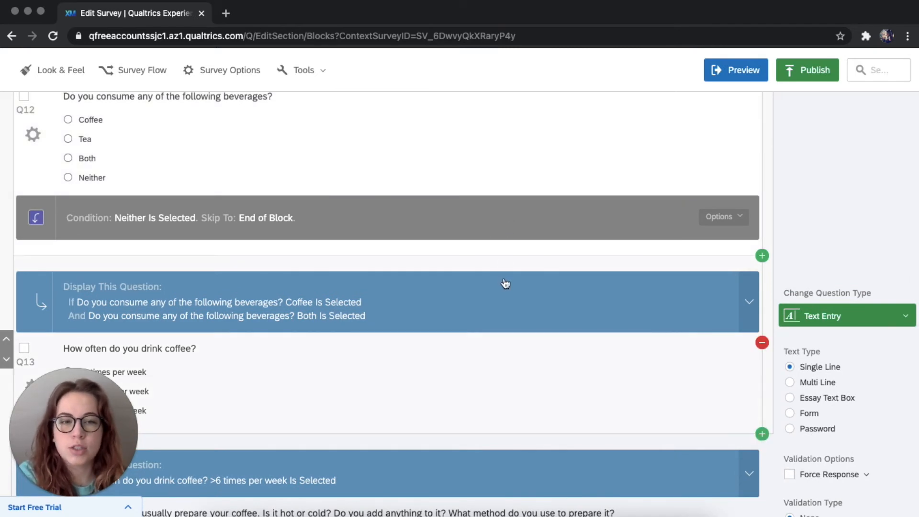
click(522, 171)
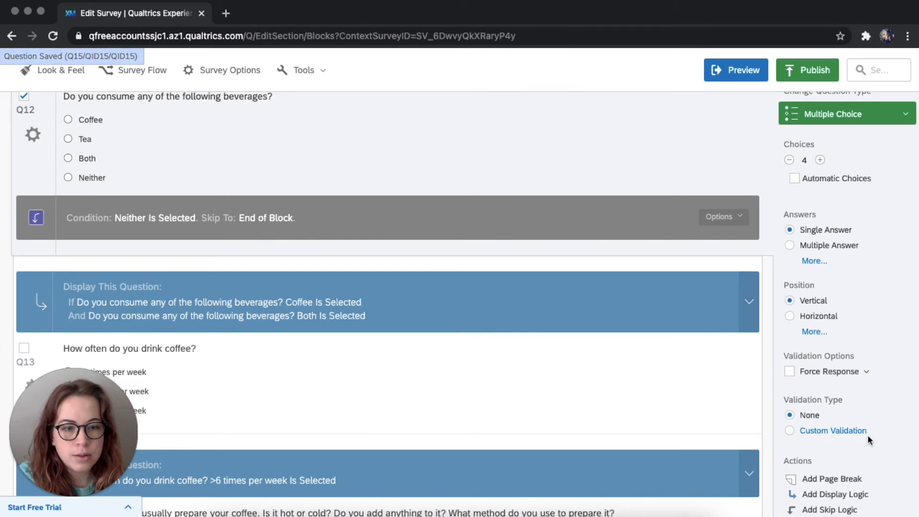
scroll(868, 436, down, 3)
scroll(868, 435, up, 3)
scroll(867, 434, up, 2)
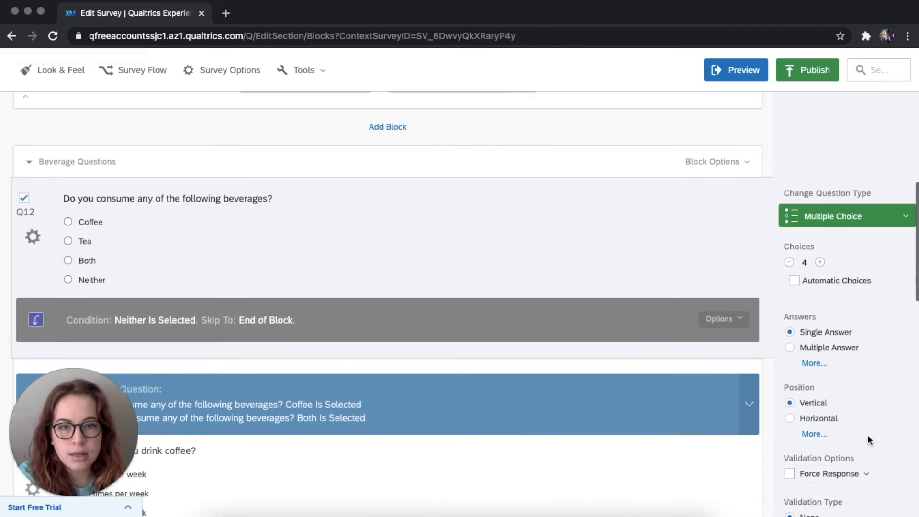
scroll(878, 430, down, 2)
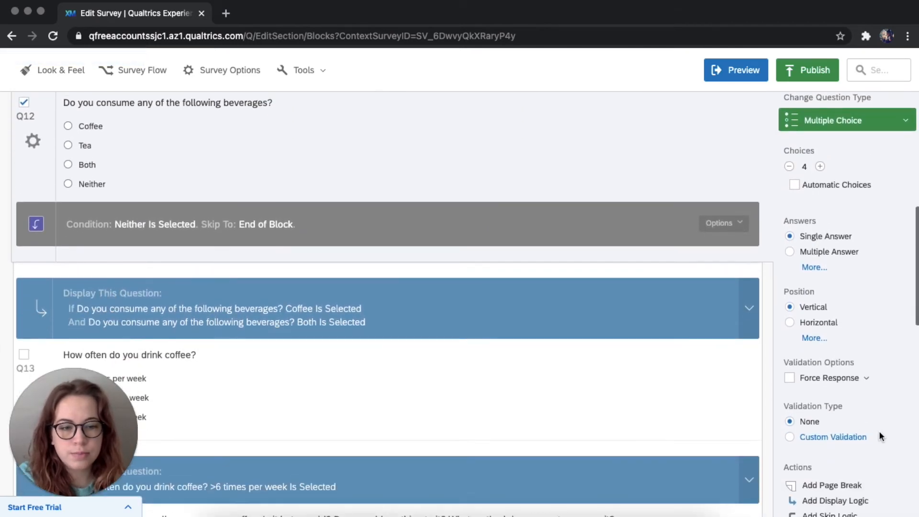
click(825, 486)
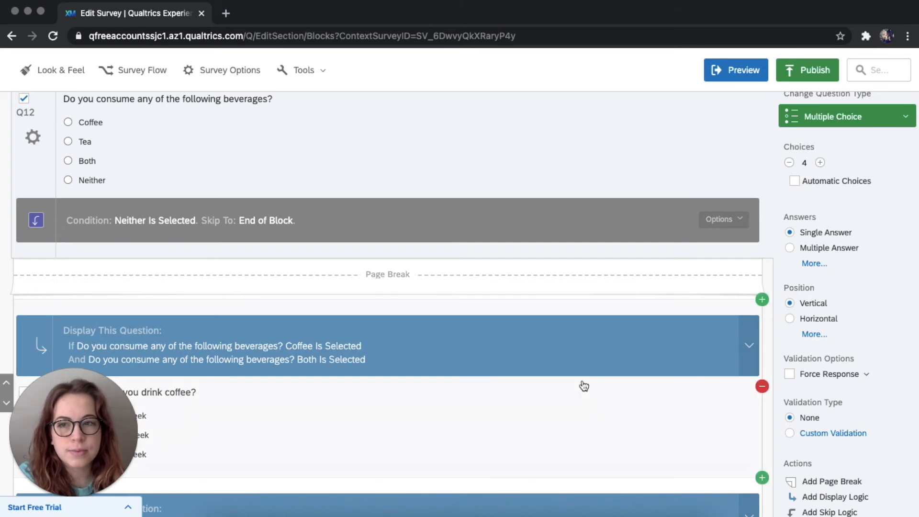
- Add a page break between the coffee preparation question and the tea frequency question
scroll(584, 386, down, 1)
scroll(584, 386, up, 2)
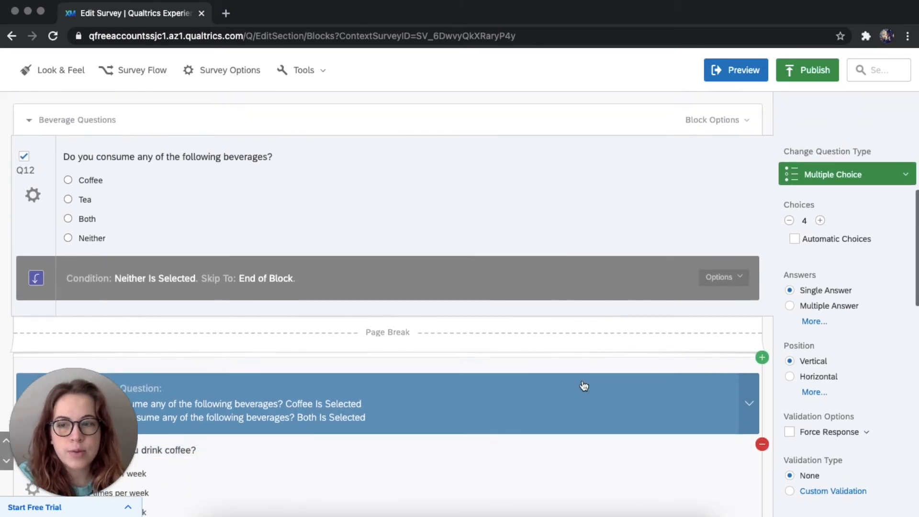
scroll(584, 387, down, 2)
scroll(583, 386, down, 4)
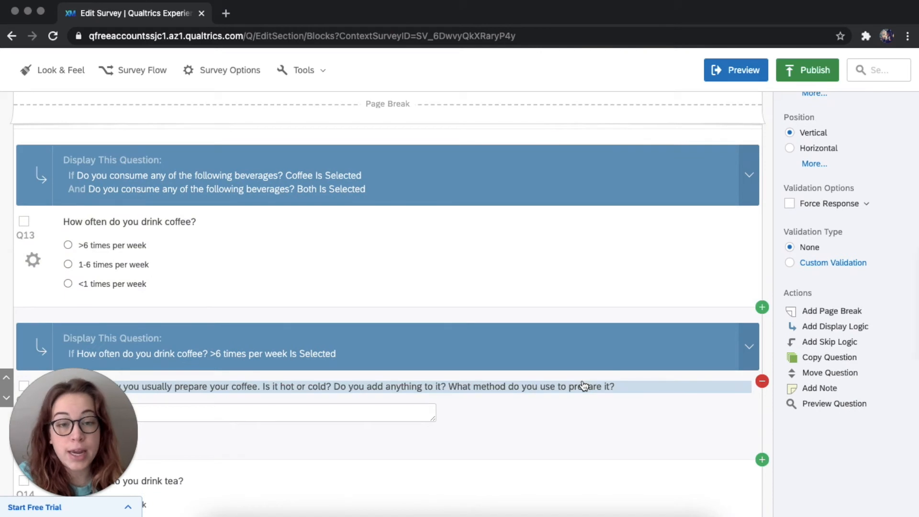
scroll(584, 385, down, 2)
click(586, 352)
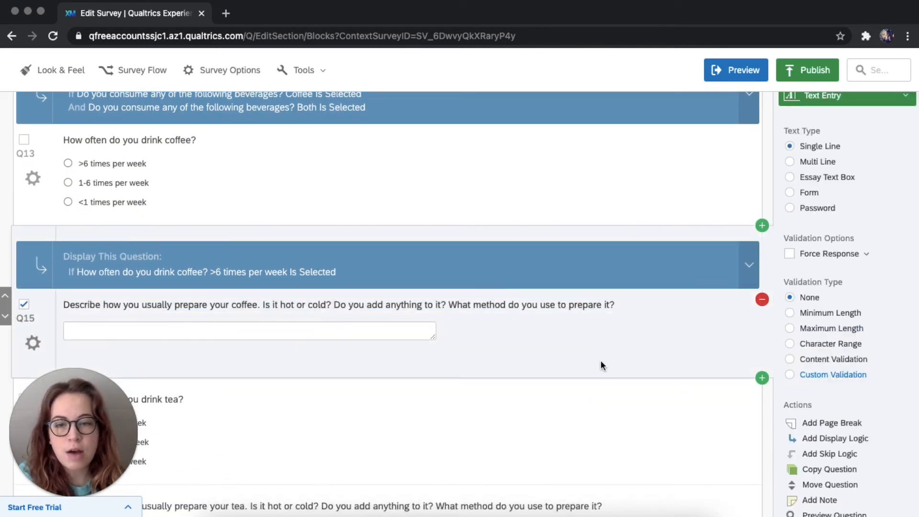
click(831, 441)
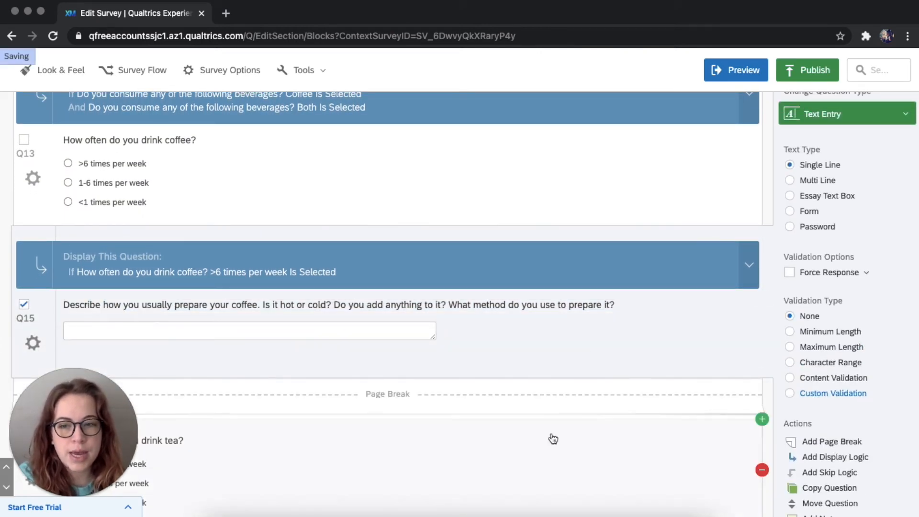
scroll(553, 439, down, 1)
scroll(553, 438, up, 2)
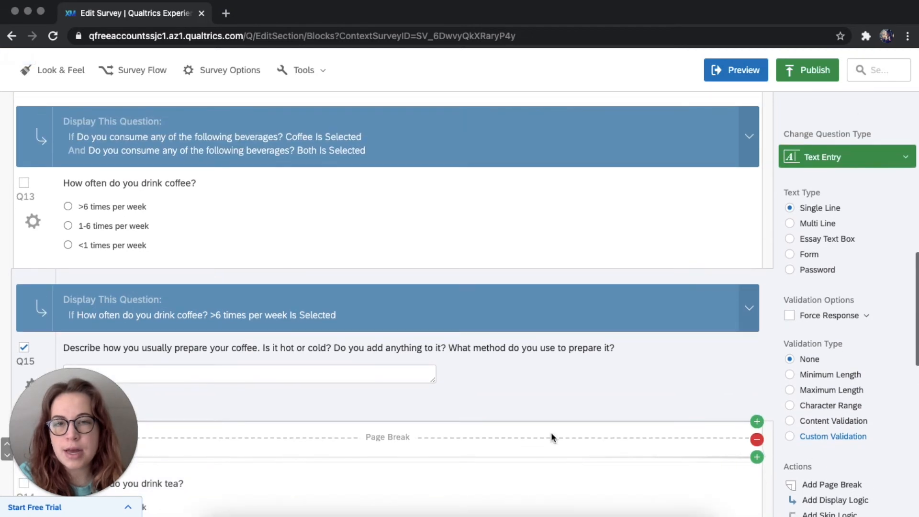
- Add display logic to "How often do you drink tea?" with the condition that Tea is selected in Q12
scroll(550, 432, down, 5)
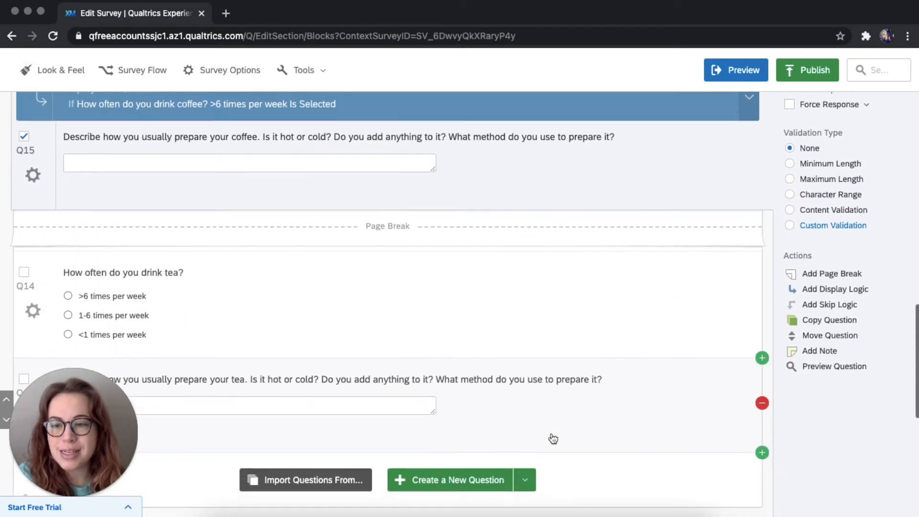
click(231, 289)
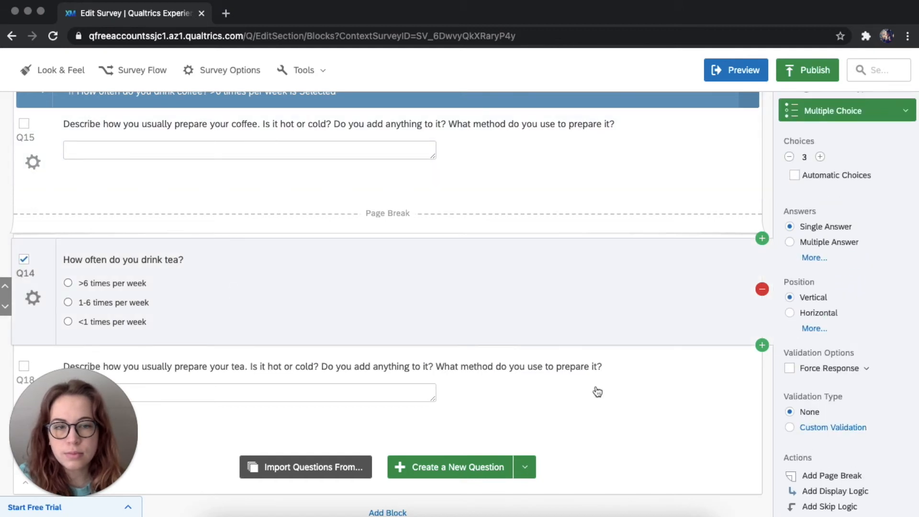
click(852, 494)
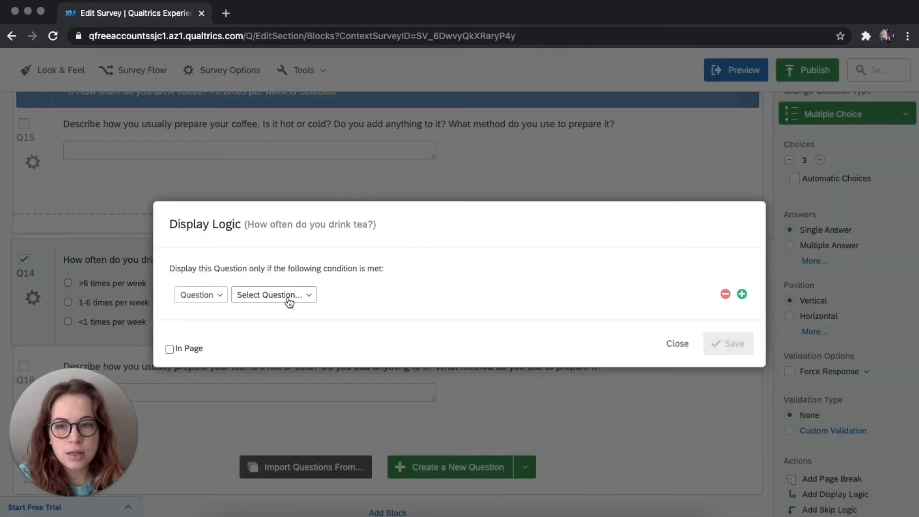
click(293, 301)
click(387, 386)
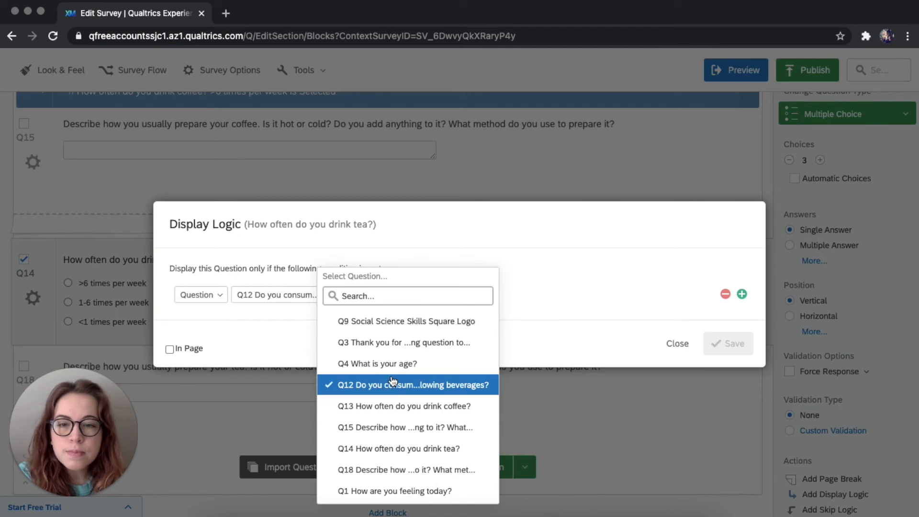
click(442, 295)
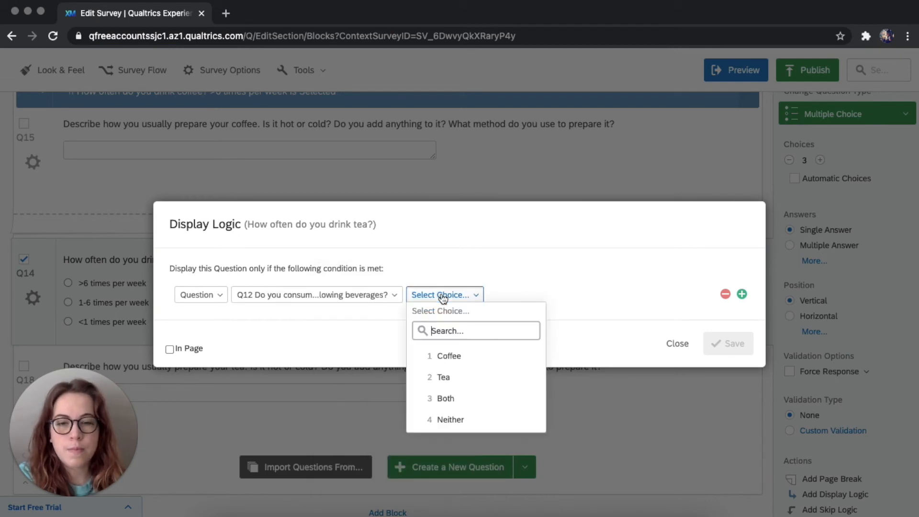
click(441, 378)
- Add a second condition joined by Or that Both is selected in Q12, and save the tea frequency question's display logic
click(742, 294)
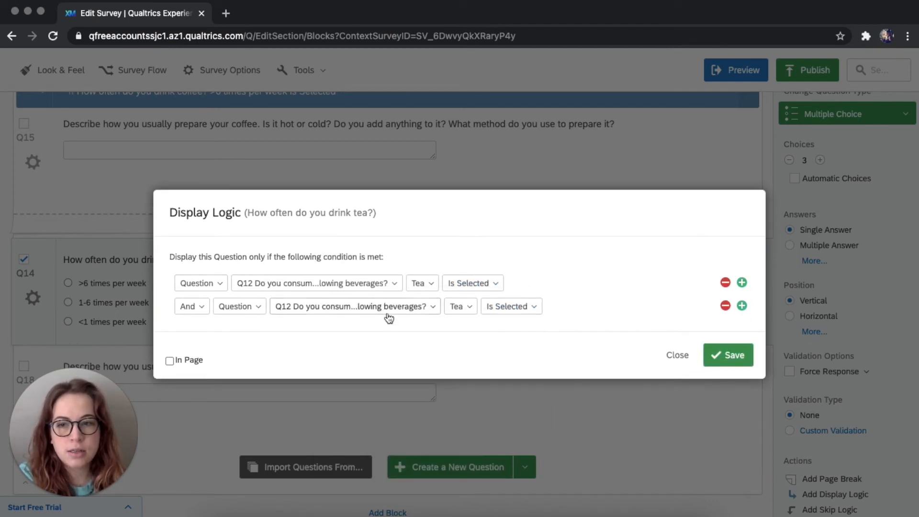
click(197, 309)
click(202, 348)
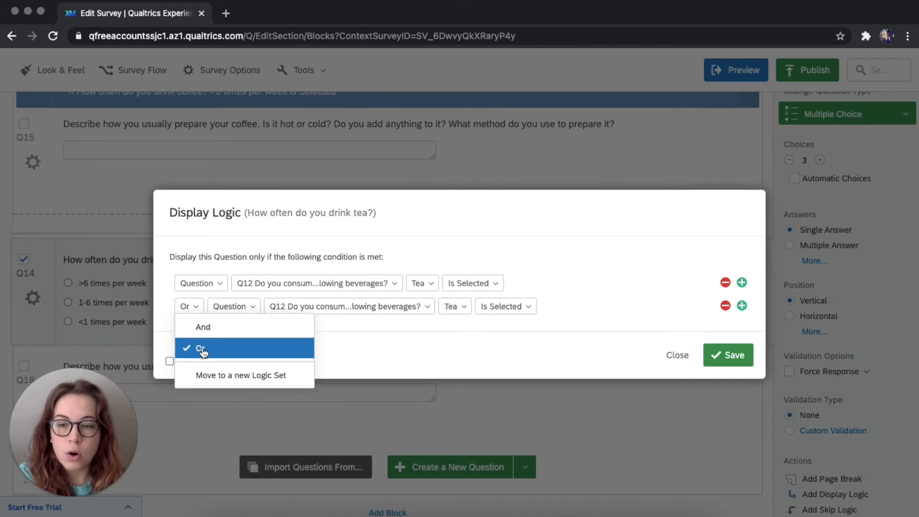
click(194, 310)
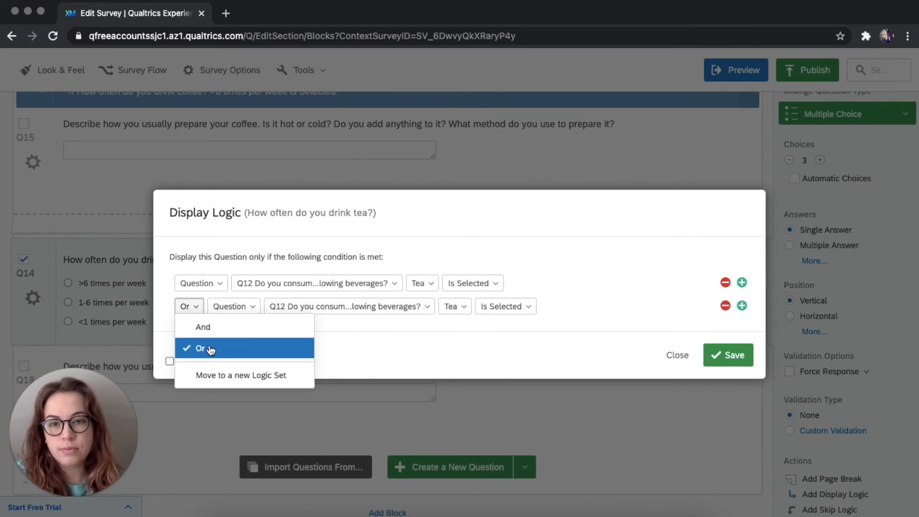
click(464, 310)
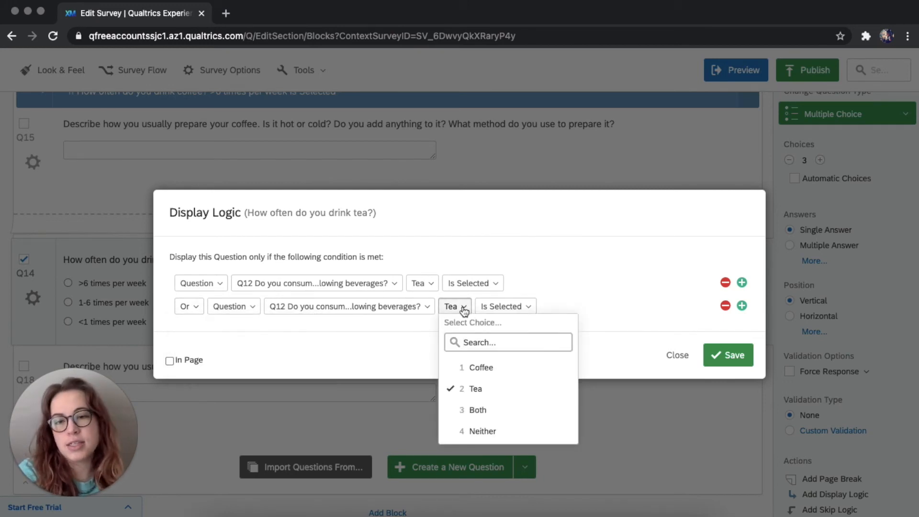
click(196, 308)
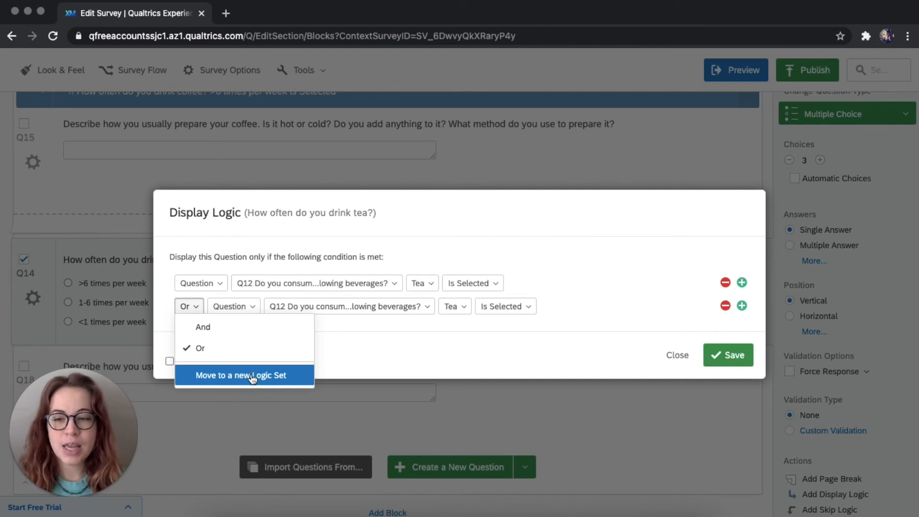
click(232, 357)
click(452, 306)
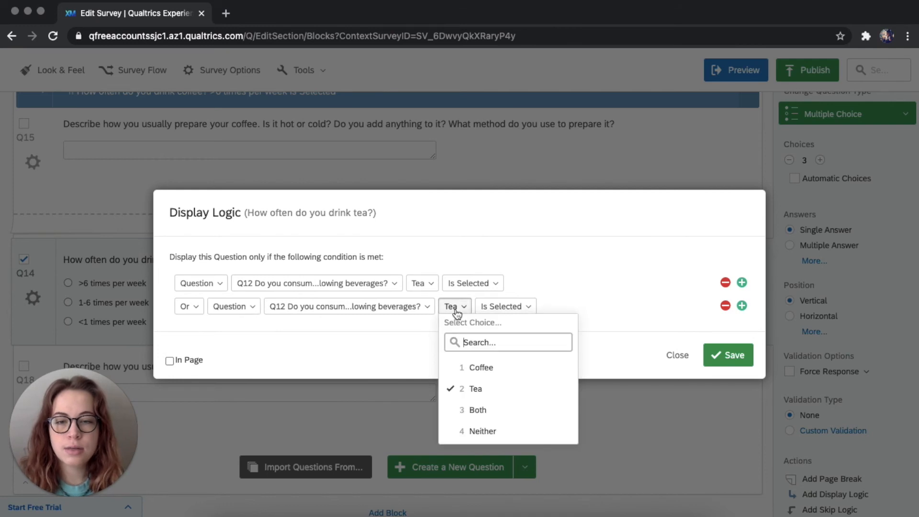
click(474, 410)
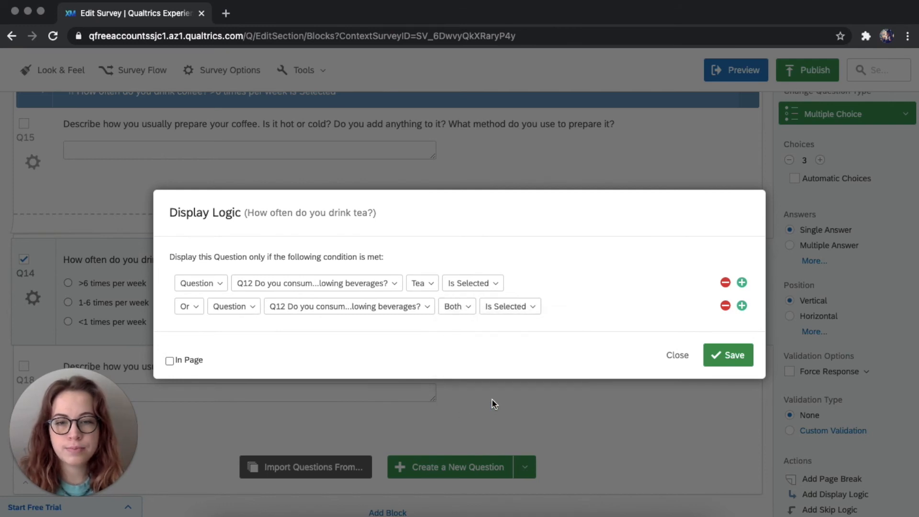
click(734, 356)
- Show the tea preparation question only if ">6 times per week" is selected in Q14, using In Page display logic
scroll(670, 411, down, 4)
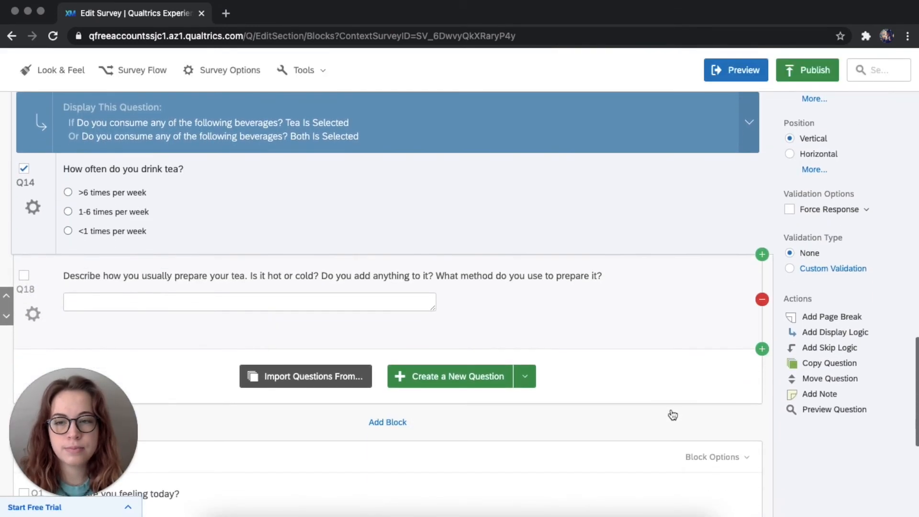
click(607, 316)
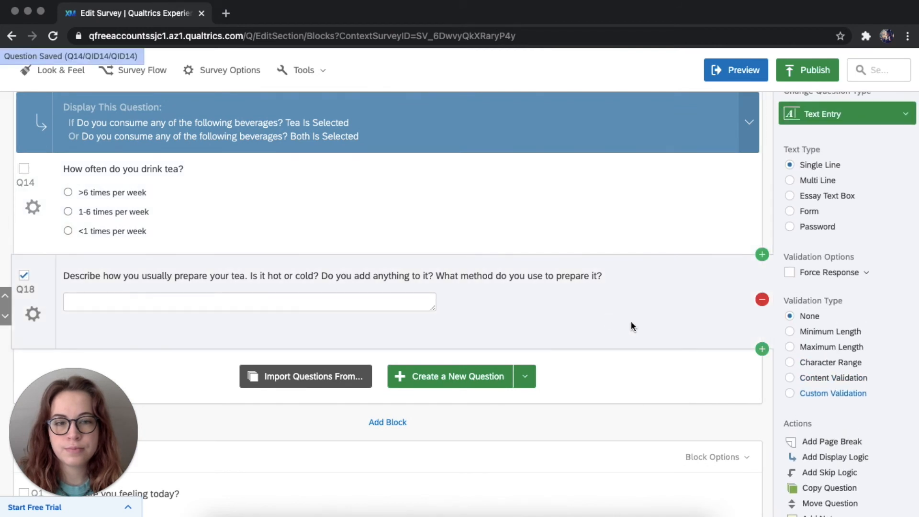
click(820, 459)
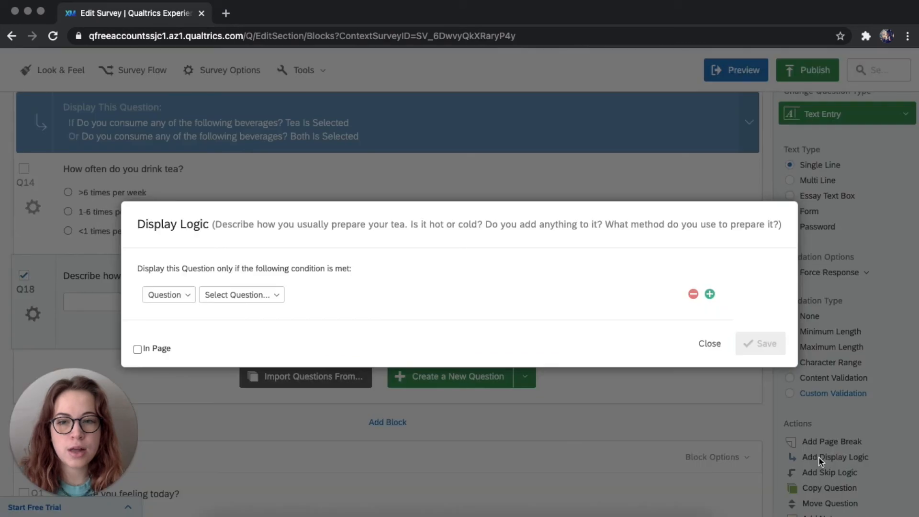
click(271, 297)
click(245, 324)
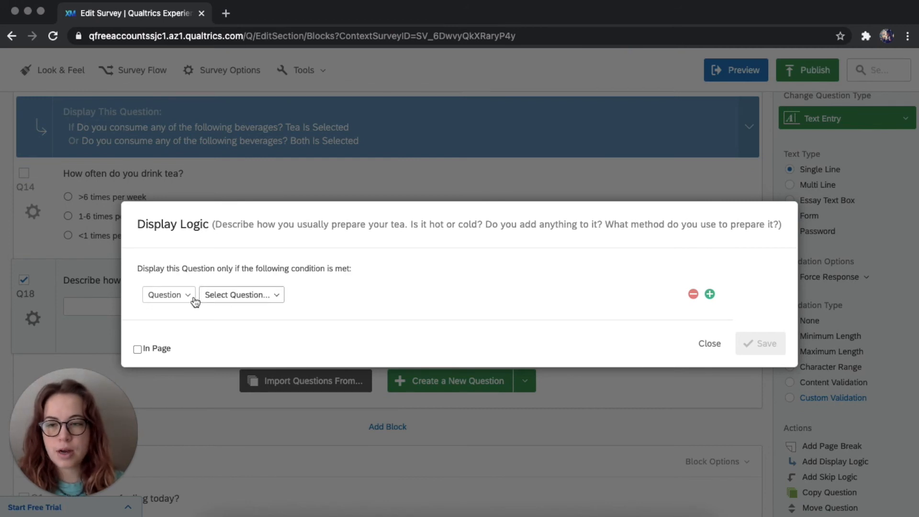
click(230, 300)
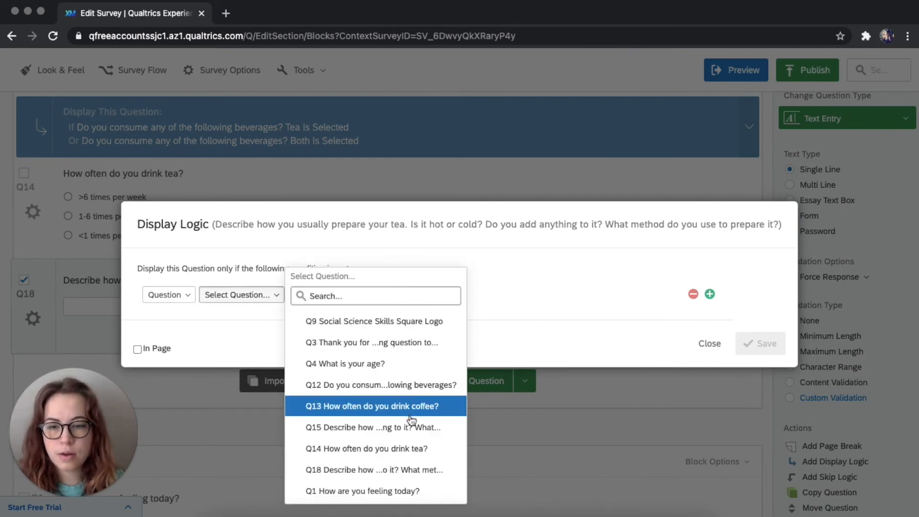
click(375, 450)
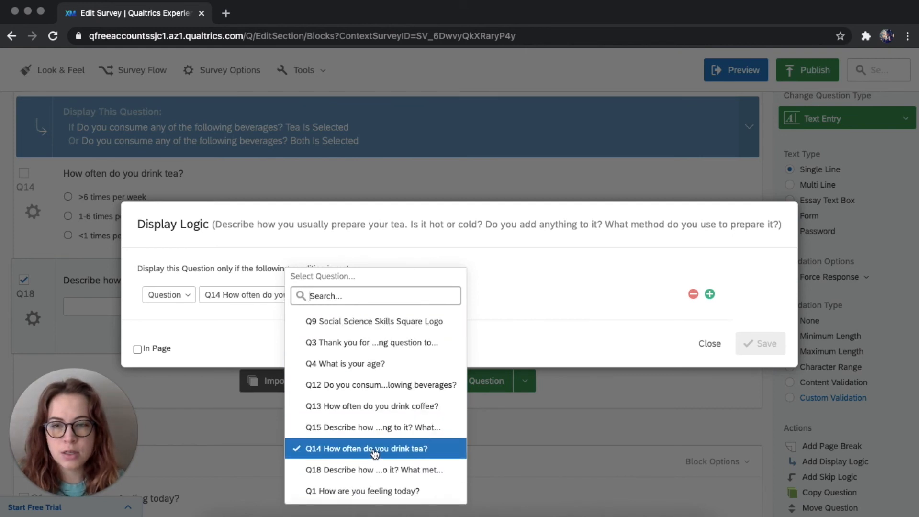
click(377, 295)
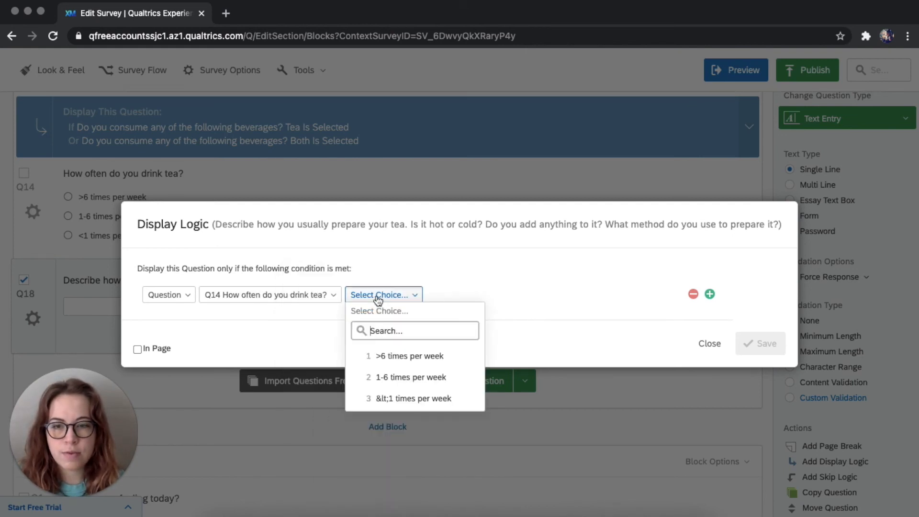
click(394, 356)
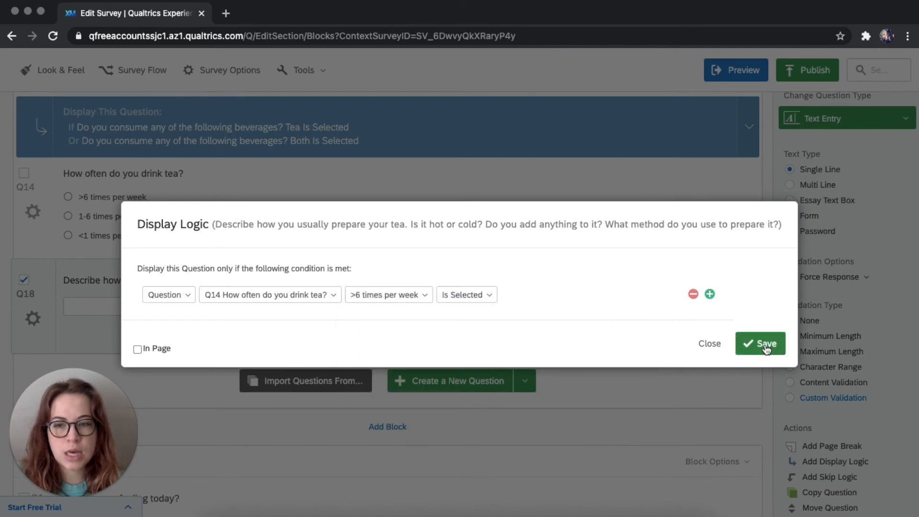
click(136, 349)
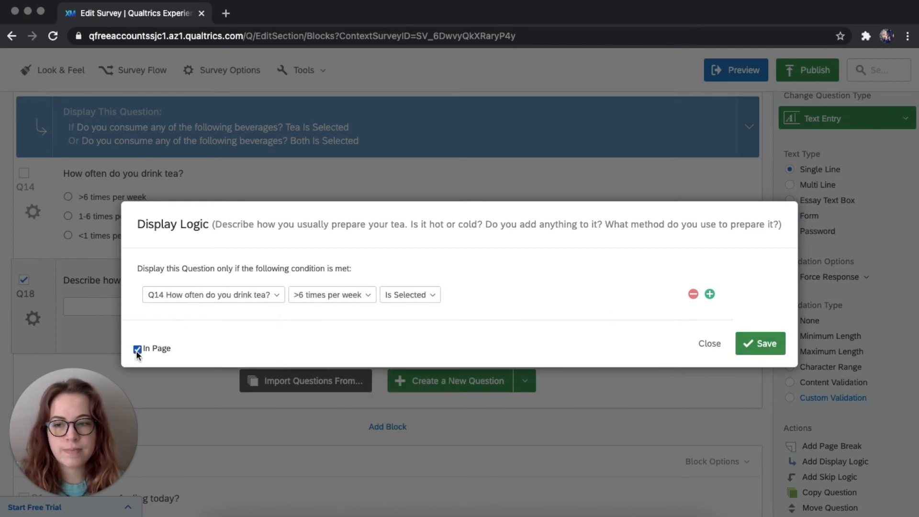
click(759, 346)
- Review the display logic, skip logic and page breaks across the coffee and tea questions in the Beverage Questions block
scroll(566, 375, up, 2)
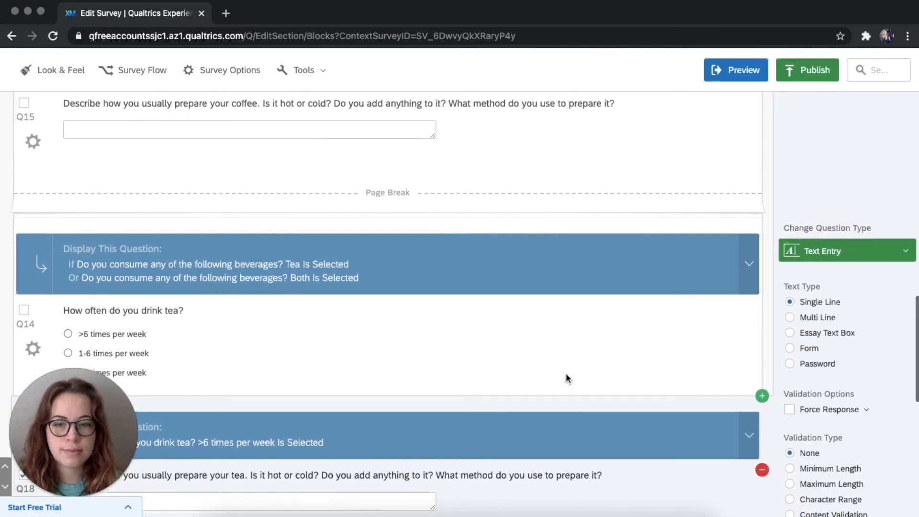
scroll(567, 374, down, 4)
scroll(567, 374, up, 3)
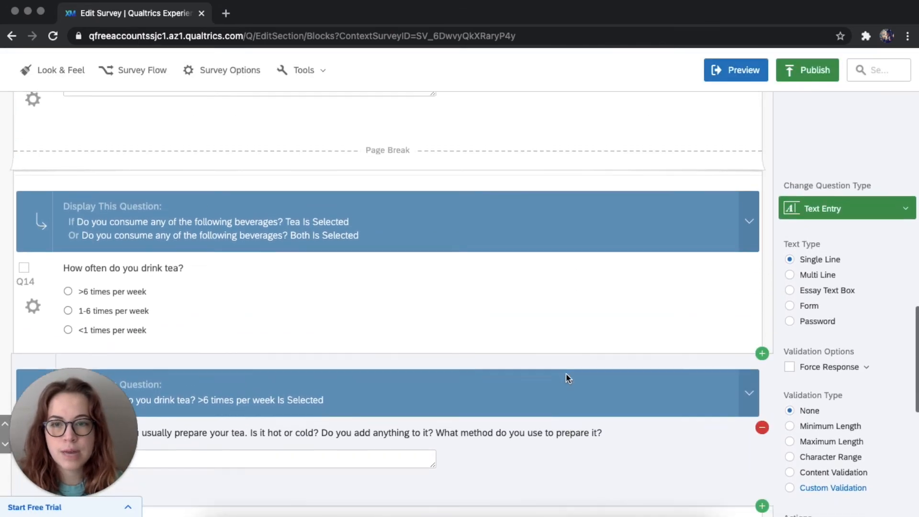
scroll(566, 379, down, 5)
scroll(566, 378, up, 1)
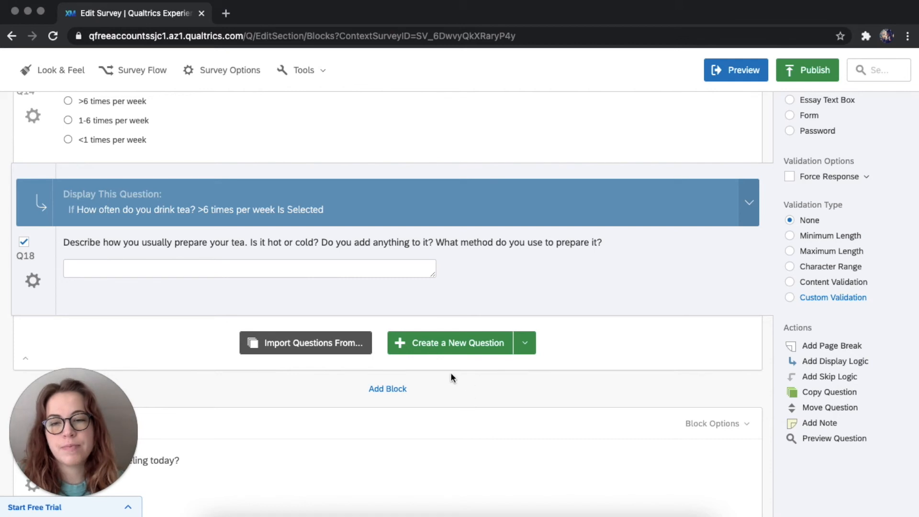
scroll(450, 374, up, 4)
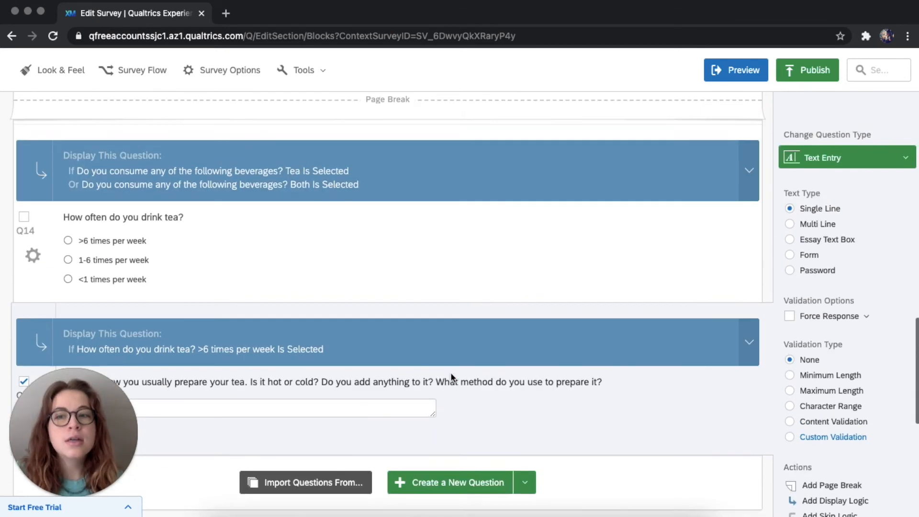
scroll(450, 372, up, 4)
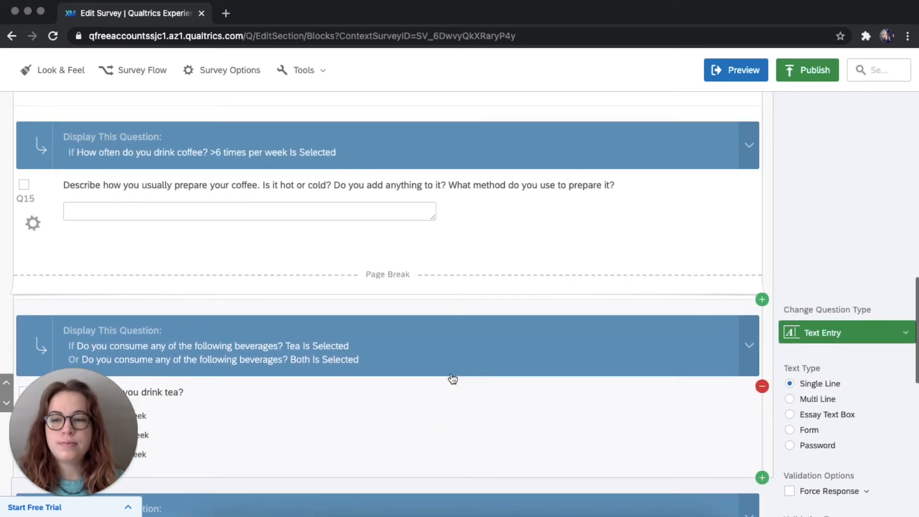
scroll(453, 378, up, 8)
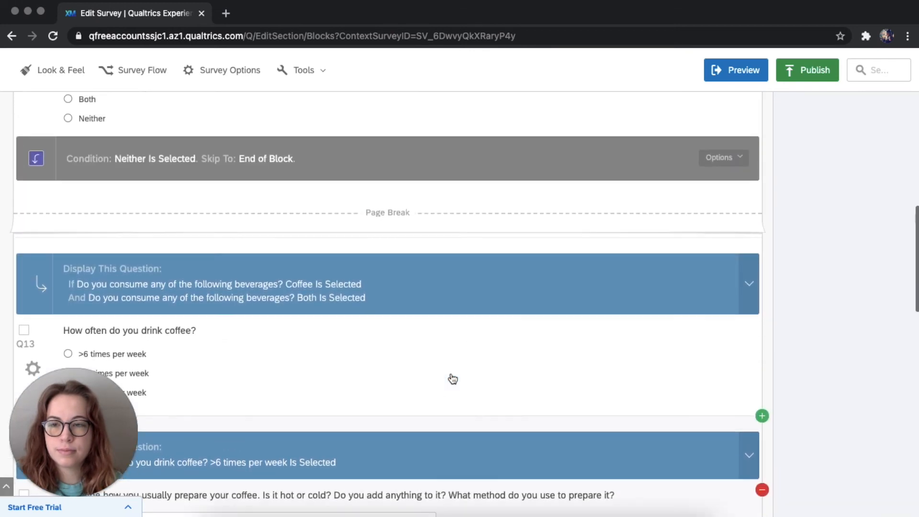
scroll(452, 378, up, 3)
scroll(452, 378, down, 6)
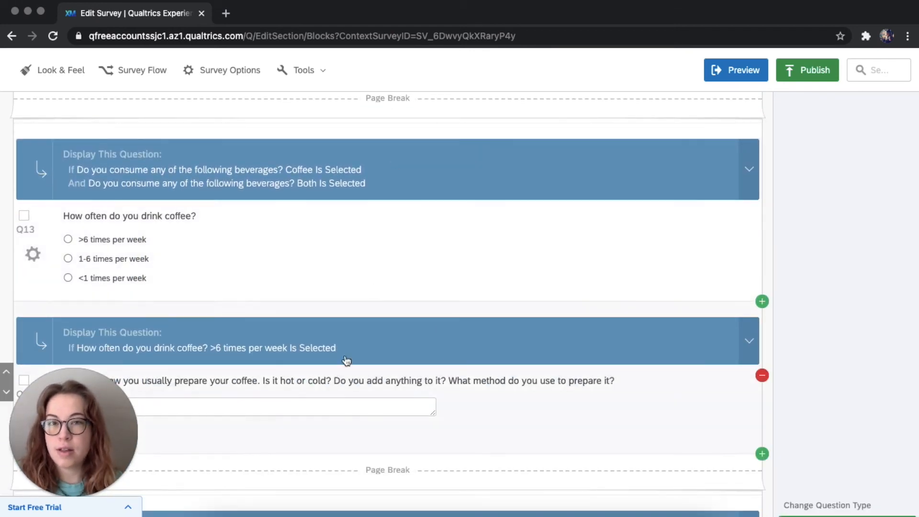
- Remove the skip logic for Neither from the "Do you consume any of the following beverages?" question
scroll(350, 357, up, 6)
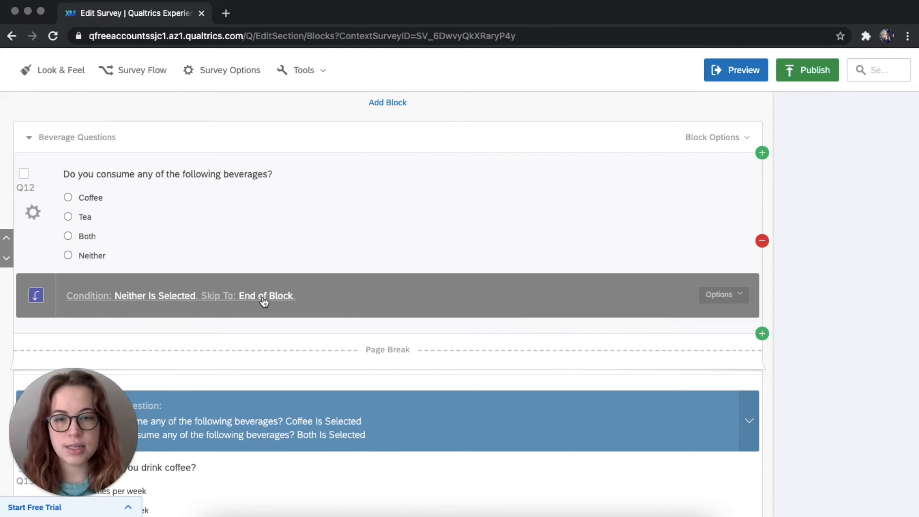
click(745, 297)
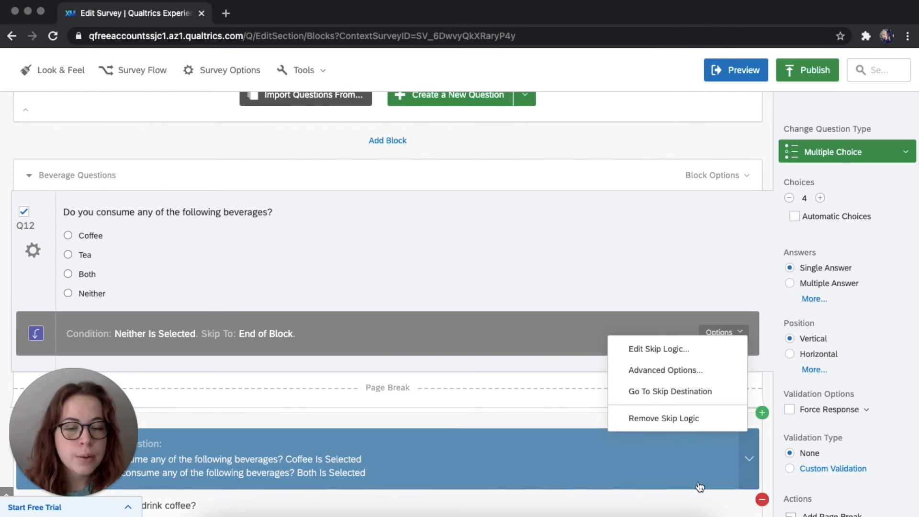
click(676, 427)
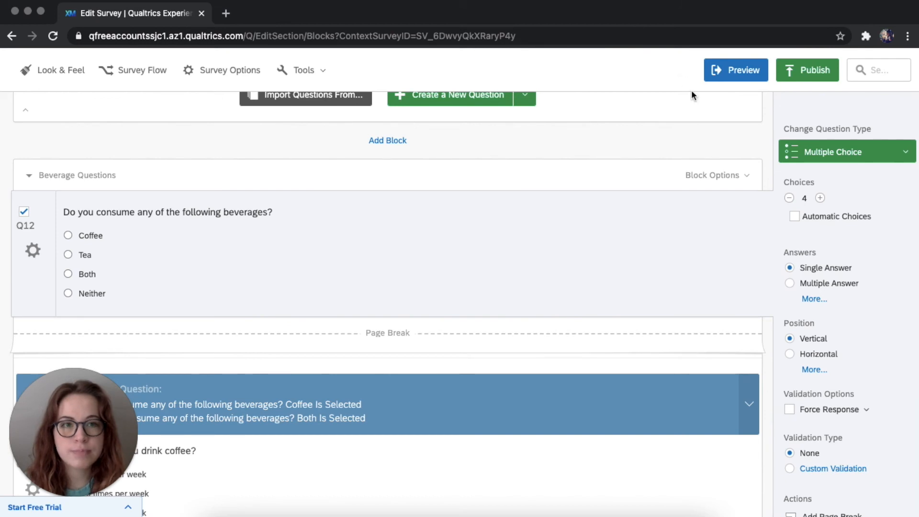
- Preview the survey, answering 18 to 20 for age and Both for the beverages question, and advance to the following page
click(736, 78)
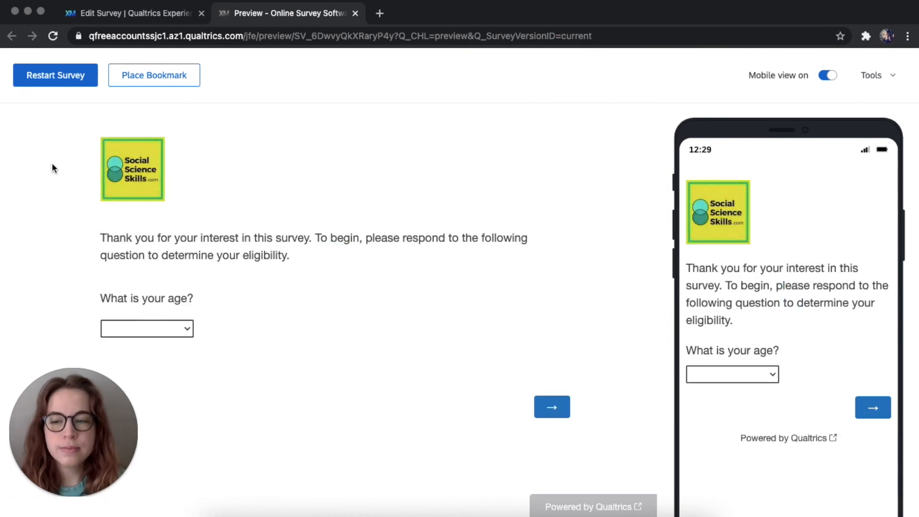
click(184, 330)
click(161, 391)
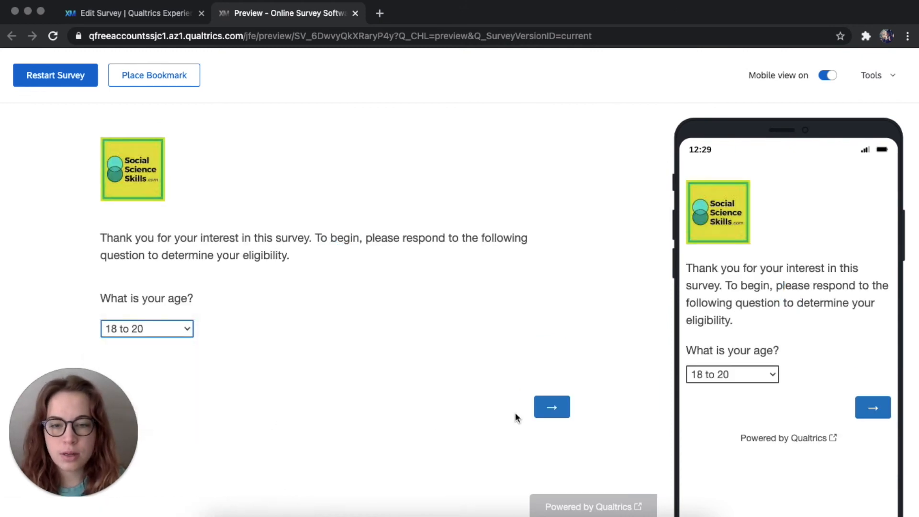
click(550, 410)
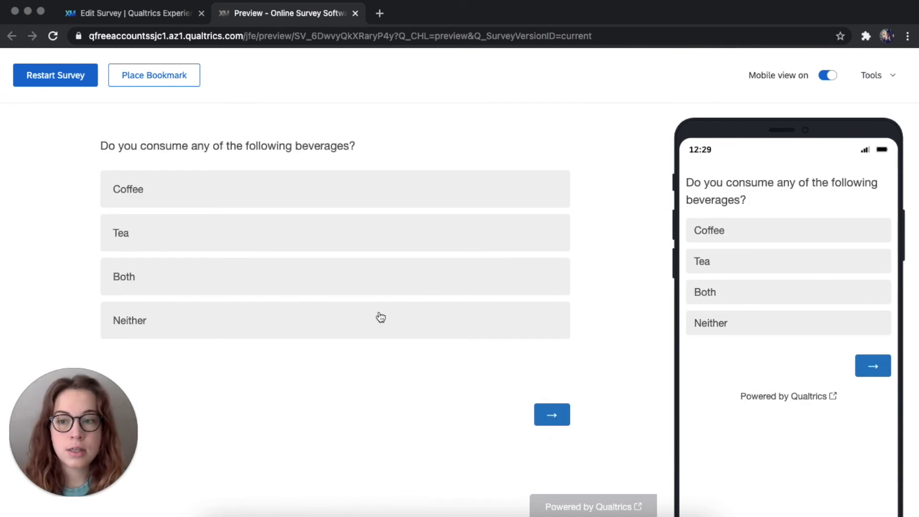
click(317, 278)
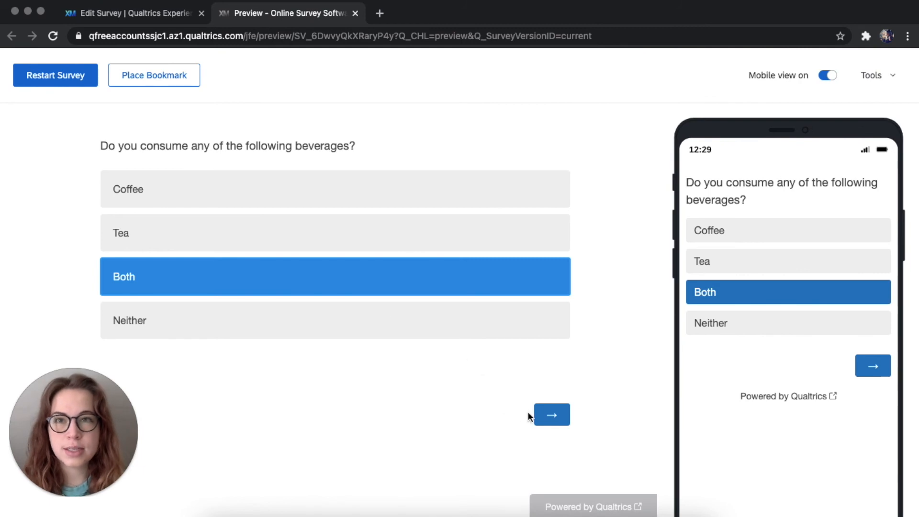
click(549, 418)
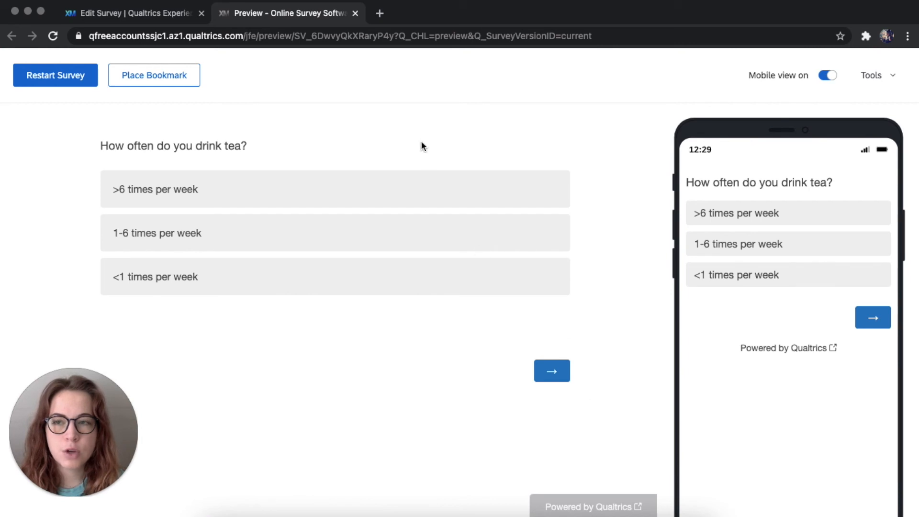
- Close the preview, change the join between the coffee frequency question's display logic conditions to Or, and save the logic
click(355, 14)
scroll(292, 266, down, 4)
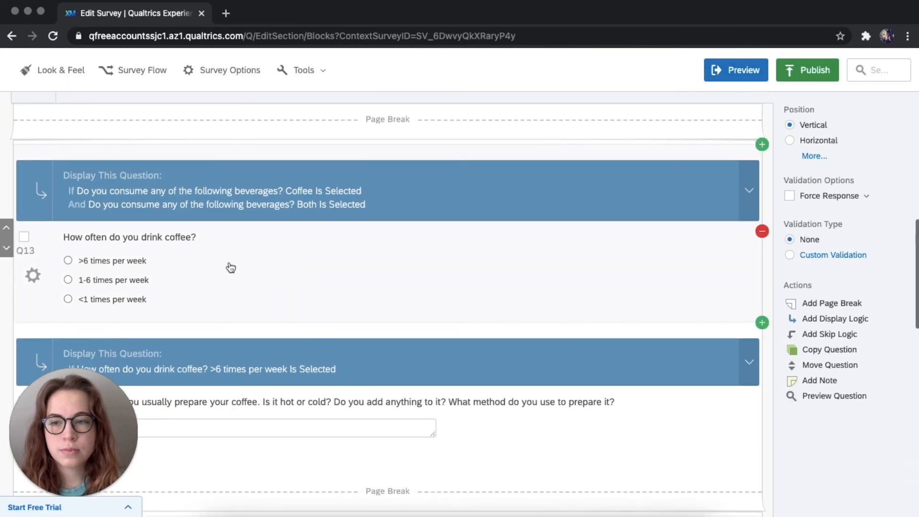
click(748, 190)
click(649, 242)
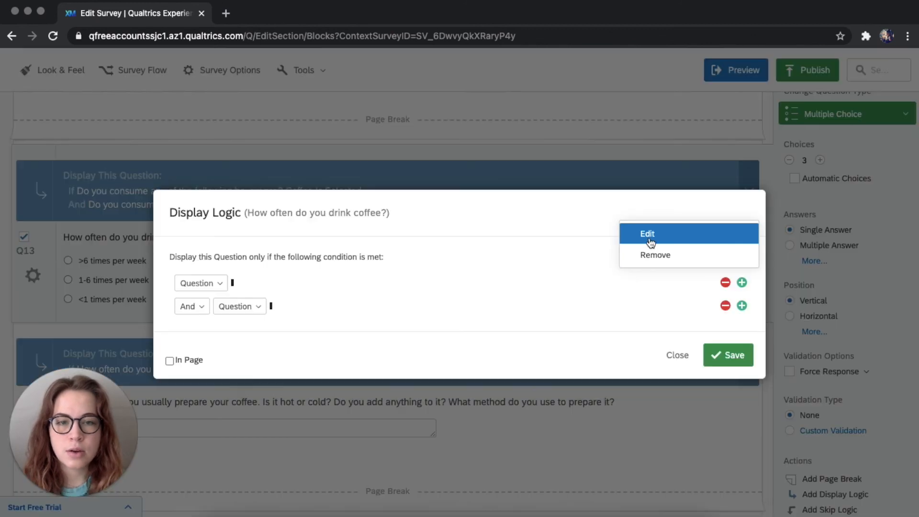
click(200, 307)
click(199, 345)
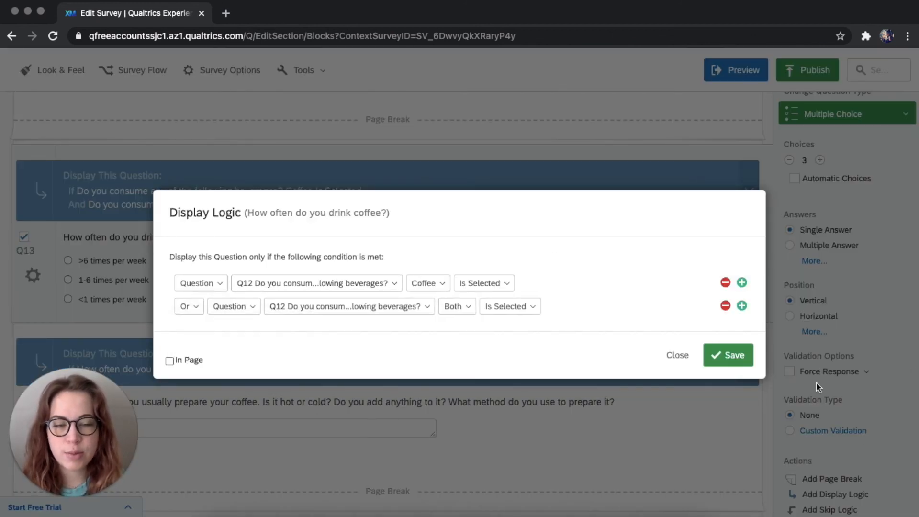
click(728, 354)
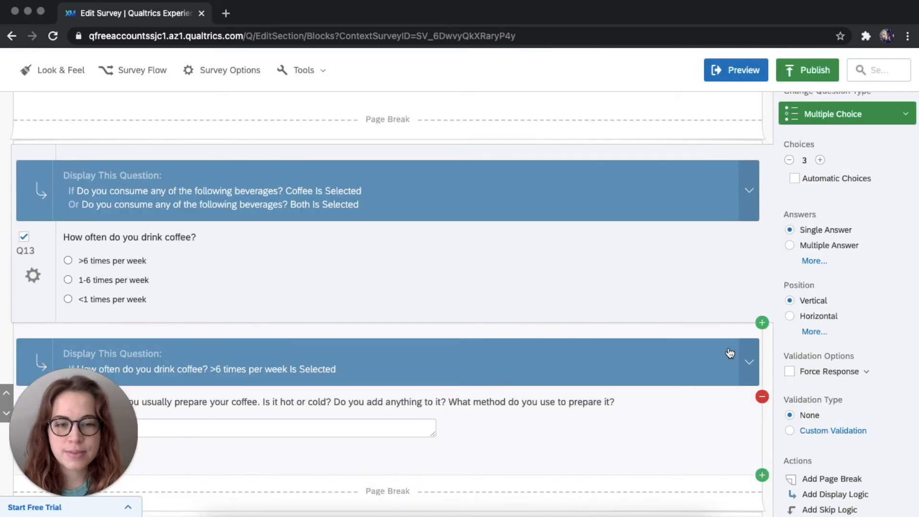
- Preview the survey again with age 18 to 20 and Both as the beverage answer, continuing to the coffee question
click(722, 73)
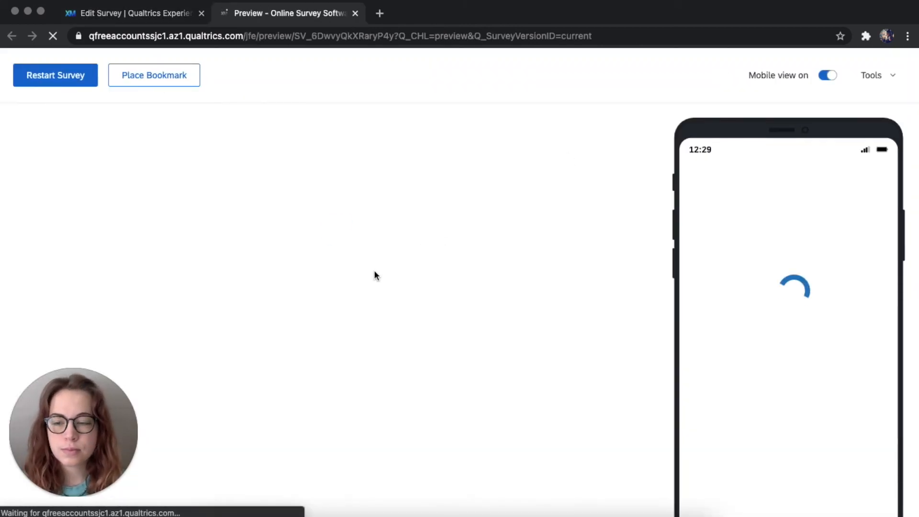
click(157, 324)
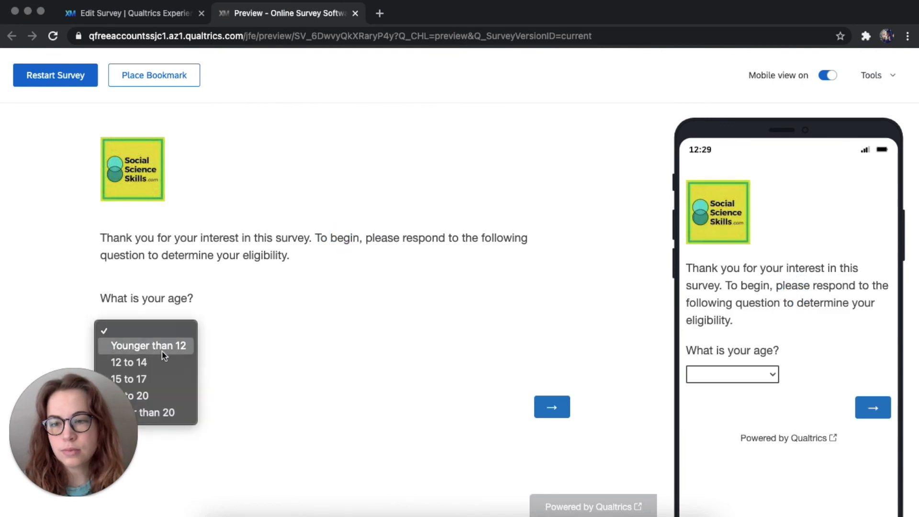
click(167, 395)
click(555, 412)
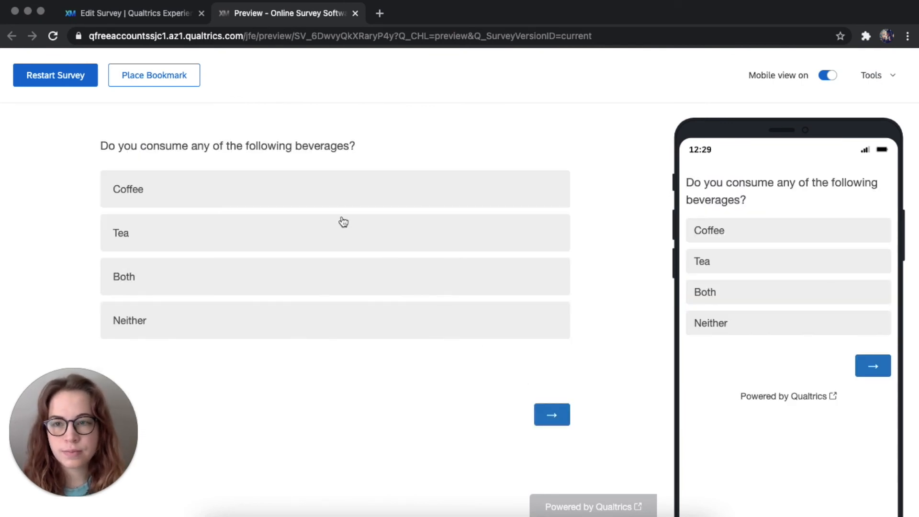
click(341, 284)
click(559, 423)
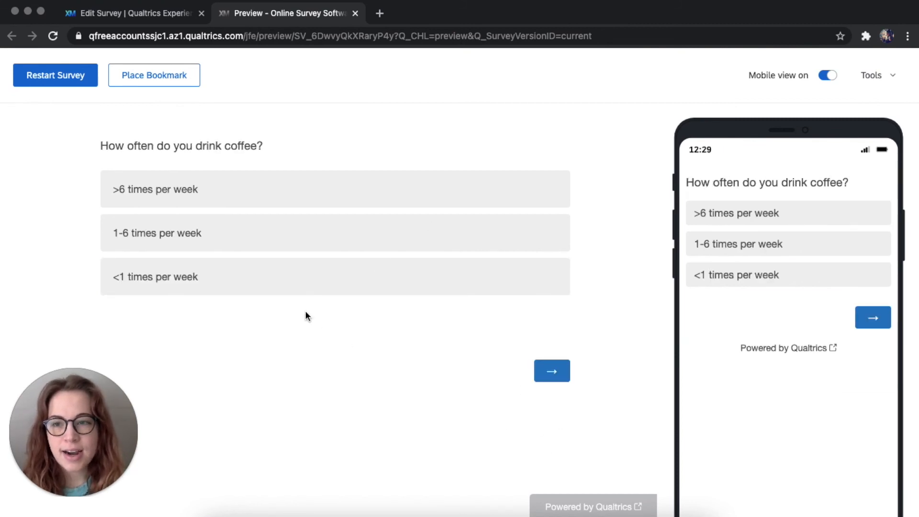
- Test the coffee page by answering ">6 times per week", entering "Hot and black" as the preparation, and continuing
click(298, 186)
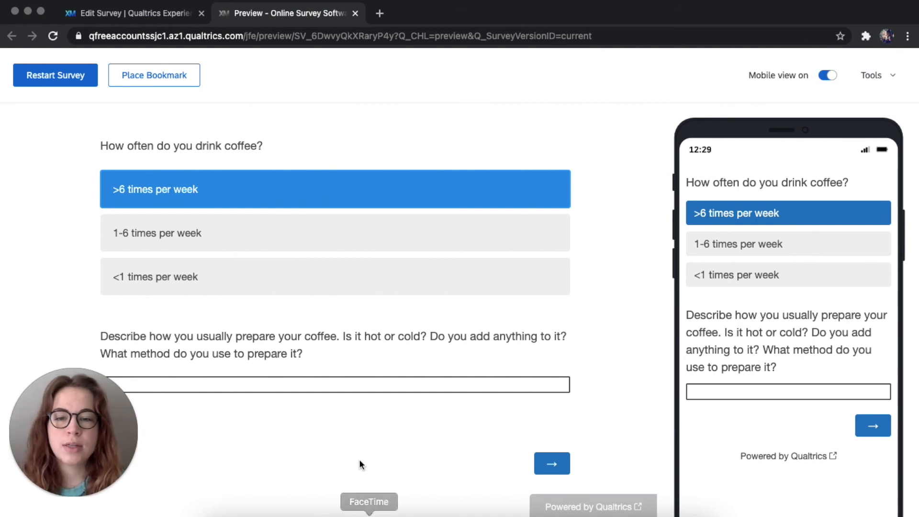
click(354, 381)
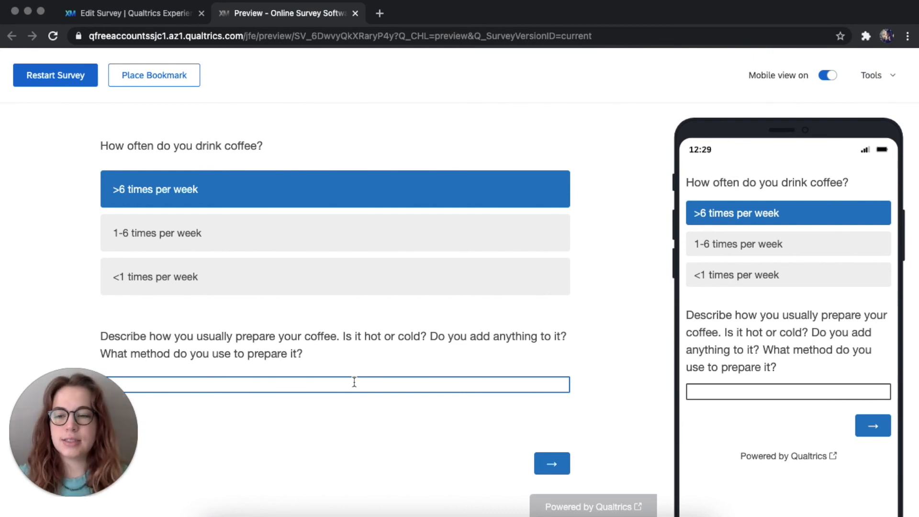
text(Hot and black)
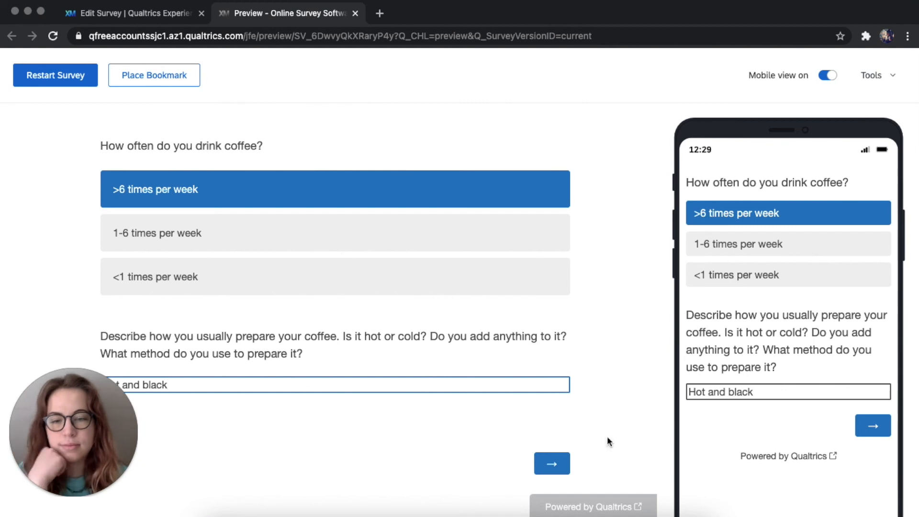
click(553, 468)
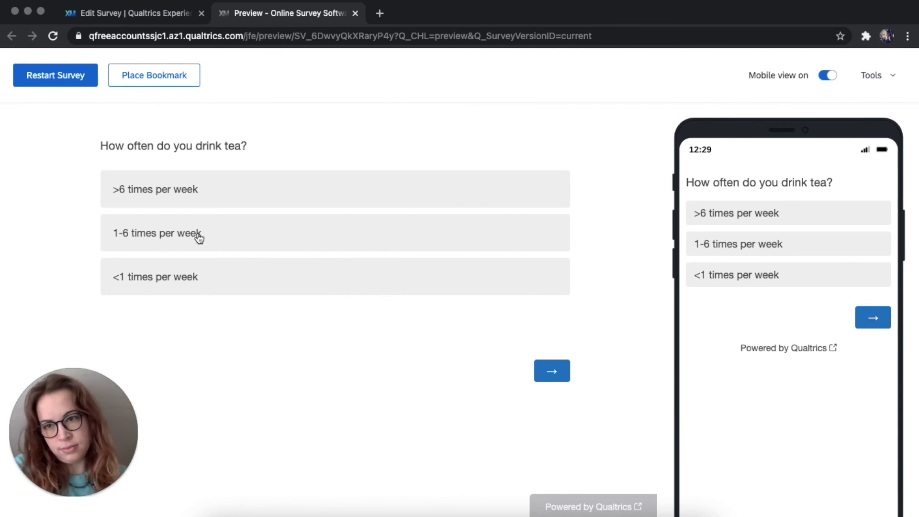
- Test the tea page with "1-6 times per week" and ">6 times per week", enter "Iced" as the preparation, and continue
click(278, 229)
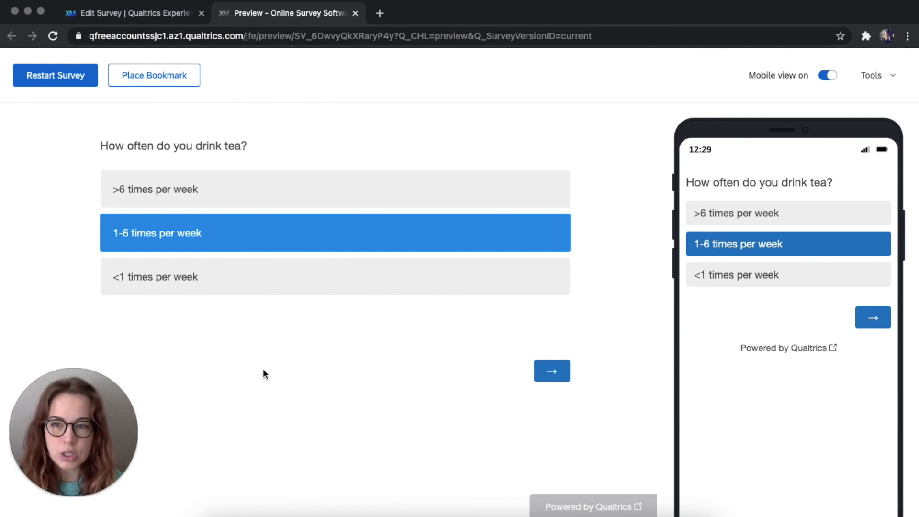
click(255, 193)
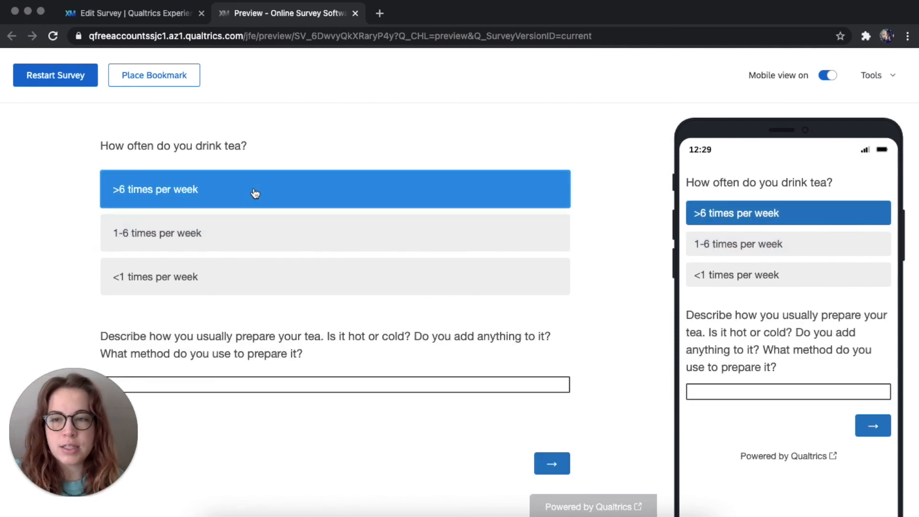
click(253, 378)
text(Iced)
click(567, 472)
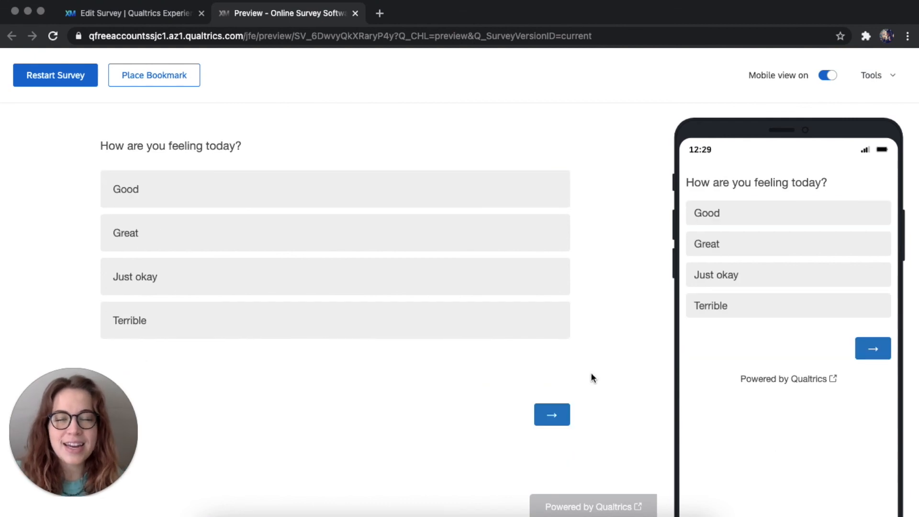